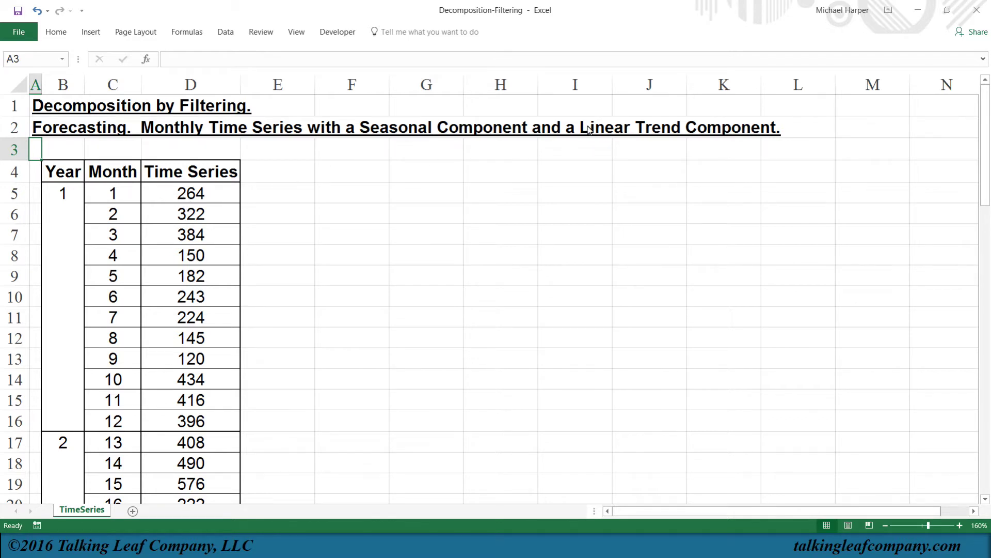
Step: Add the column heading MA12 in E4
left_click(285, 178)
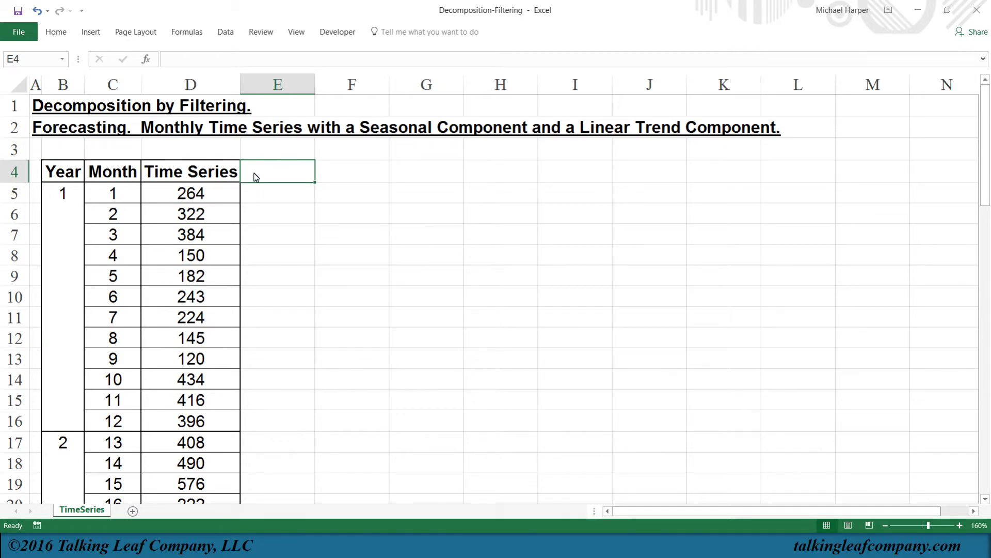
type("MA12")
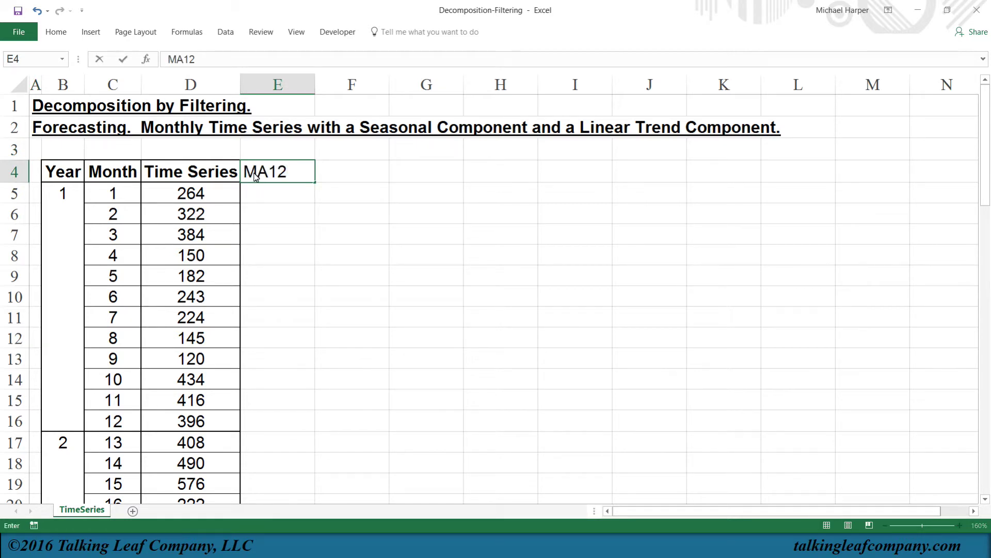
key("Return")
Step: Enter =AVERAGE(AVERAGE(D5:D16),AVERAGE(D6:D17)) in E11 for month 7, giving 279.333
key("Down")
key("Down")
key("Down")
key("Down")
key("Down")
key("Down")
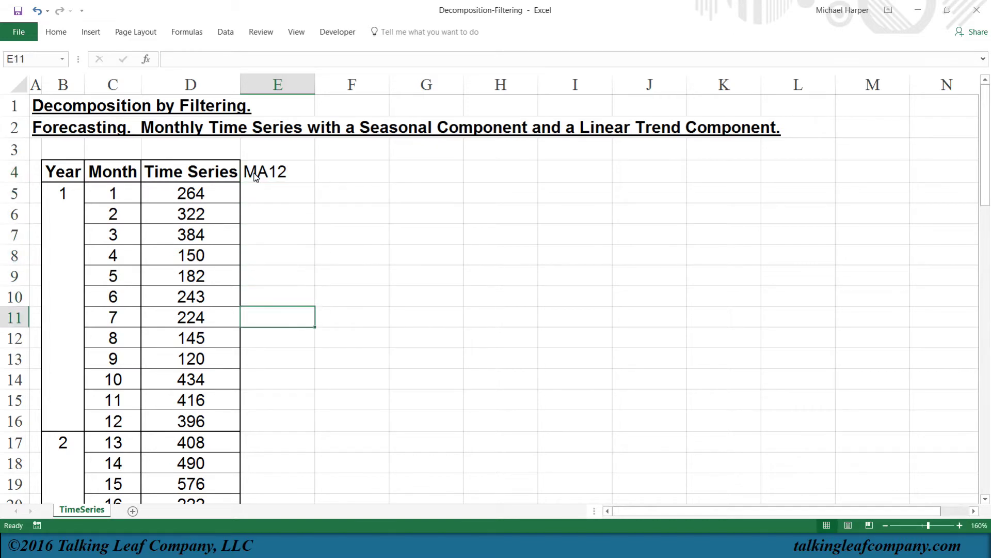
type("=avera")
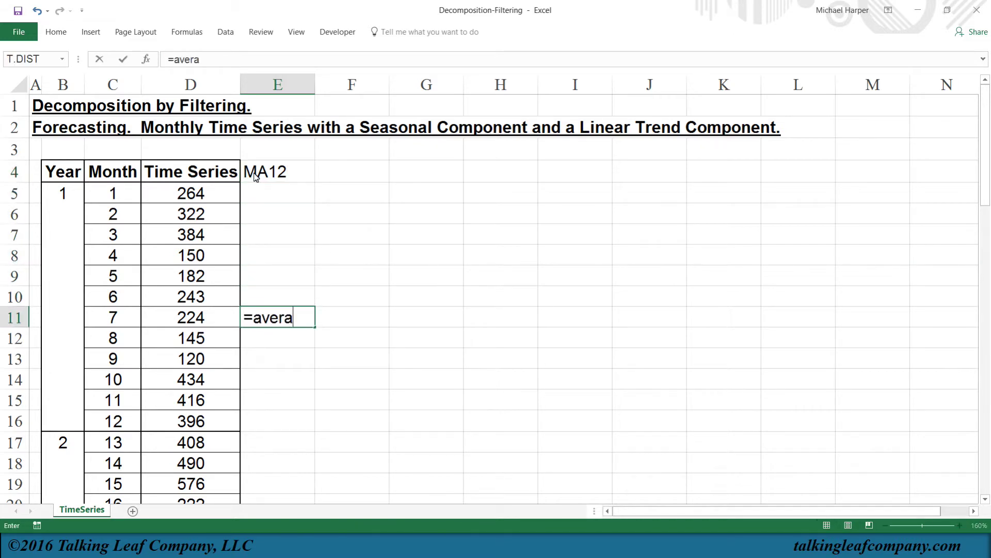
type("ge(")
type("average")
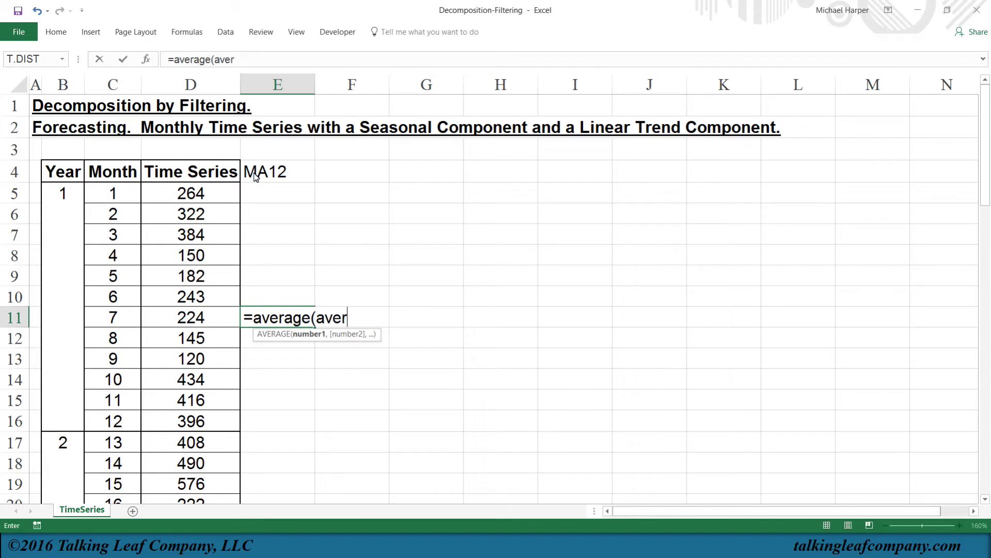
type("(")
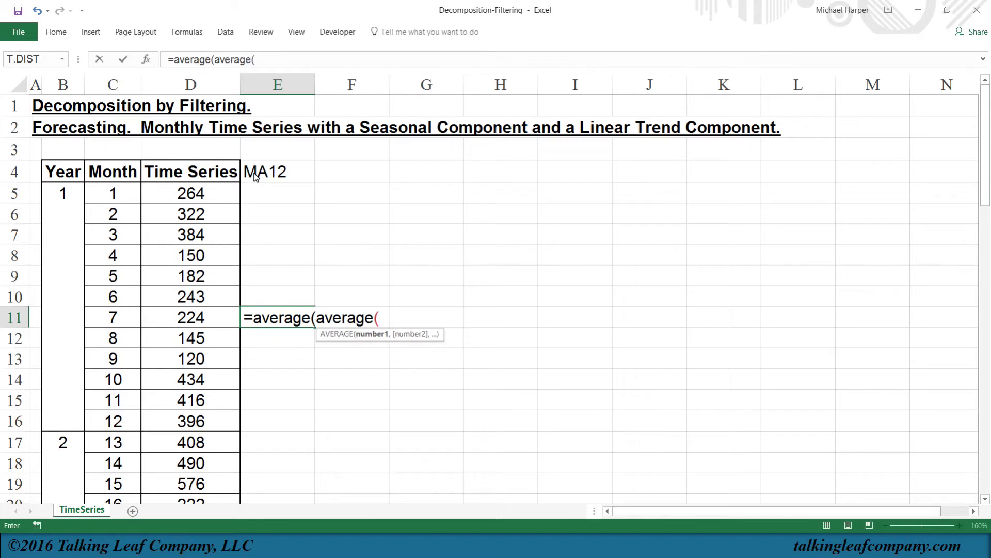
left_click(191, 196)
left_click_drag(191, 233, 182, 420)
type("),aver")
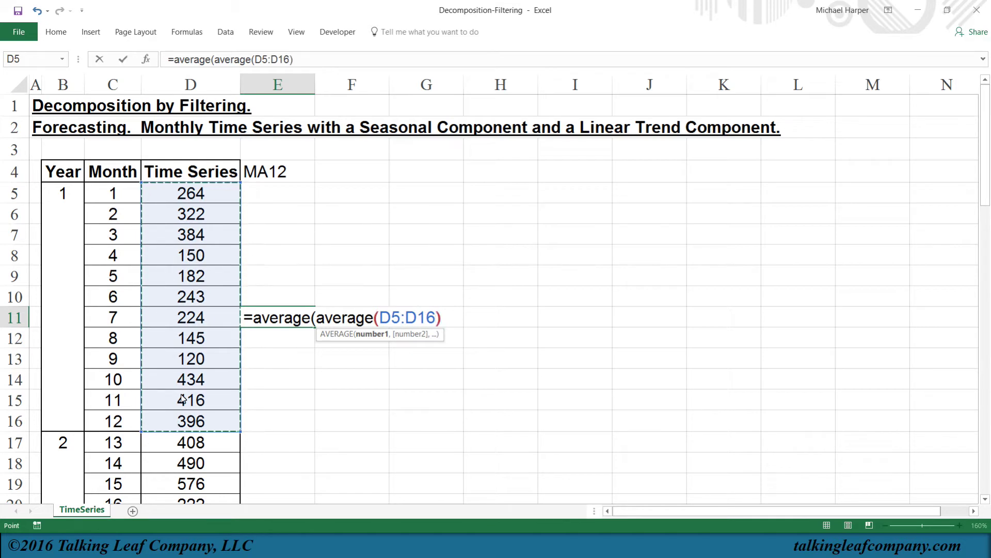
type("age(")
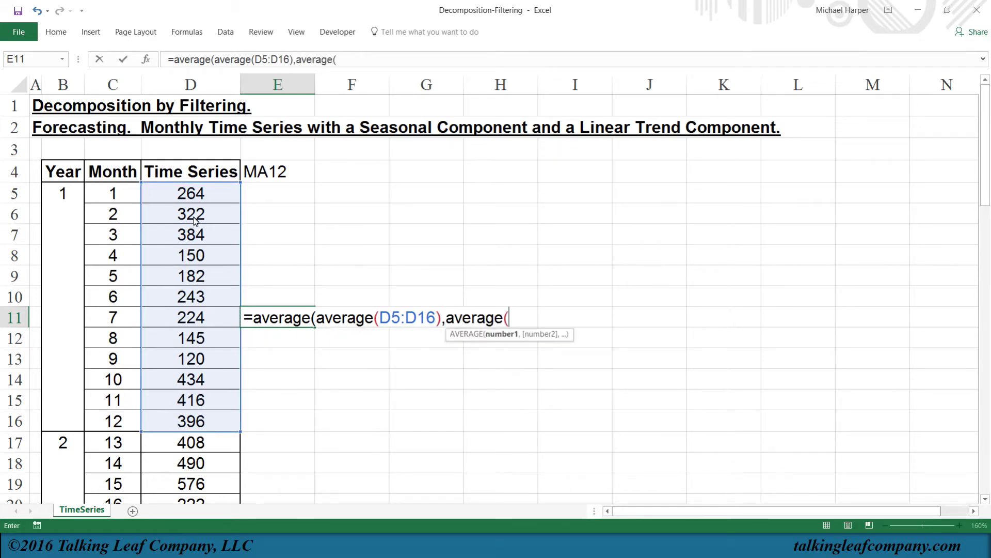
left_click_drag(194, 214, 181, 442)
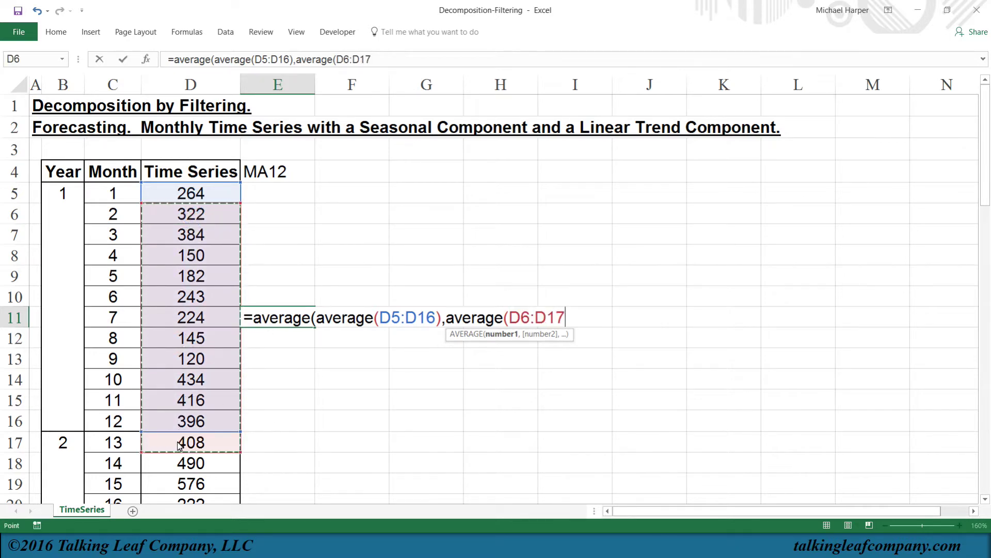
type("))")
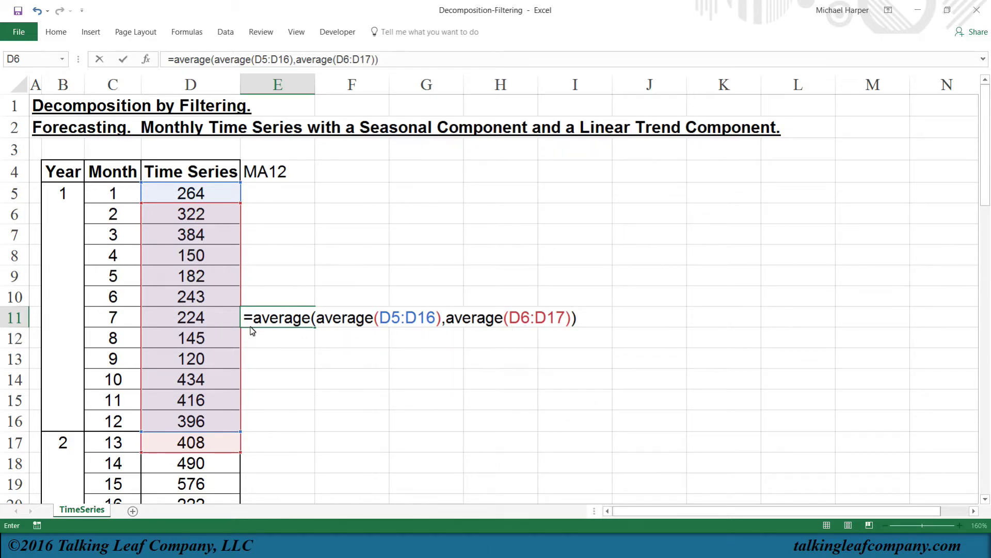
key("Return")
left_click(272, 321)
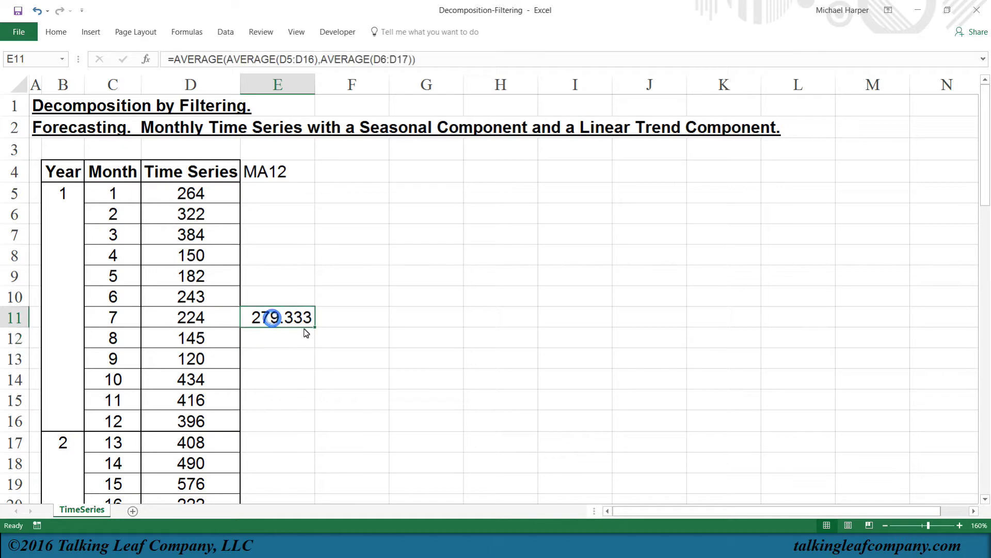
Step: Fill the MA12 formula from E11 down to E58, confirming 747.333 at month 54
left_click_drag(315, 327, 302, 343)
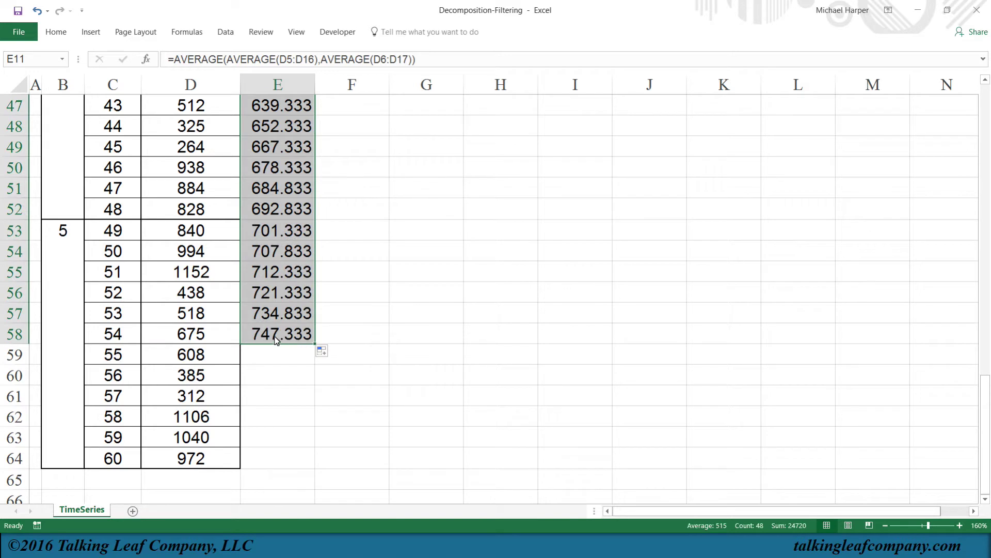
double_click(277, 335)
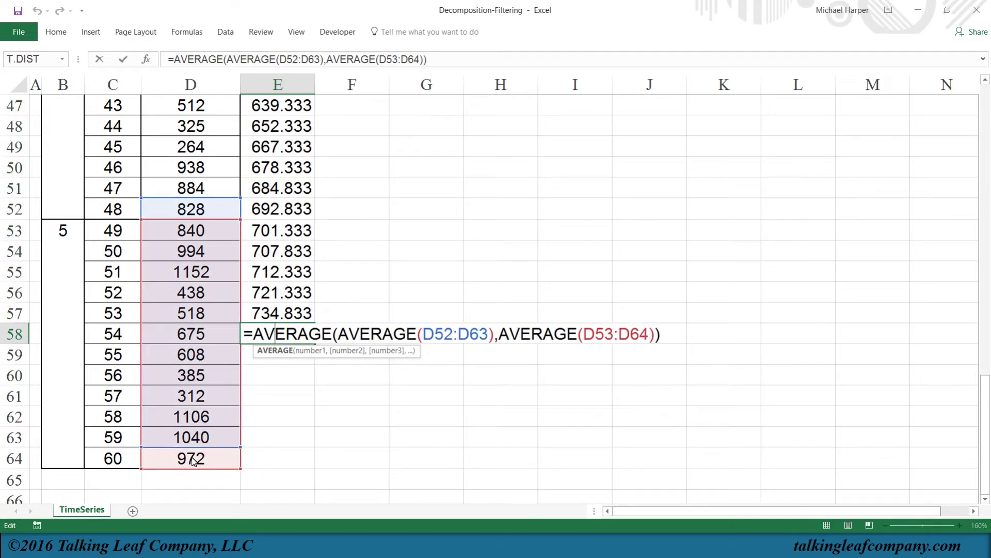
key("Return")
left_click(288, 373)
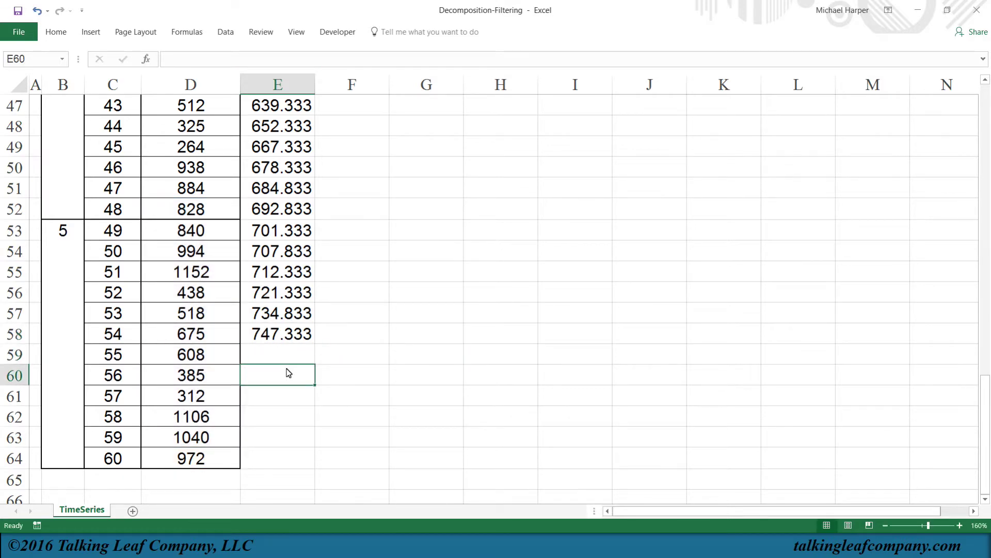
key("ctrl+Home")
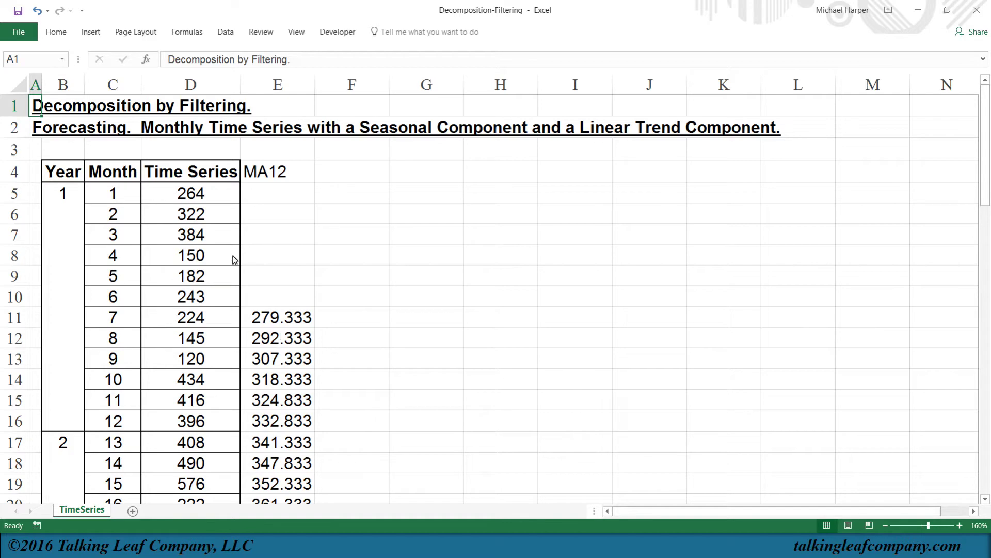
Step: Insert a recommended line chart of the Time Series and MA12 data in D5:E64
left_click_drag(198, 193, 267, 205)
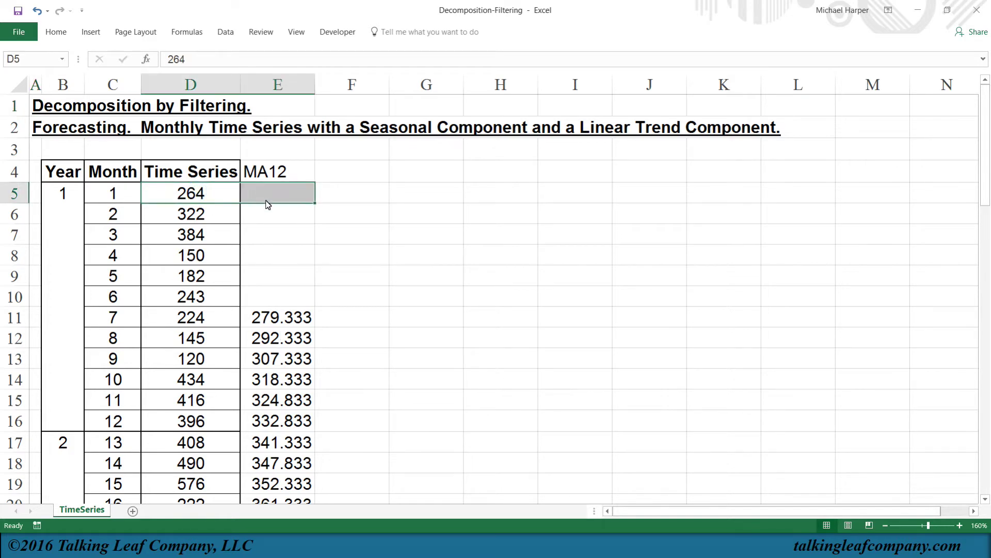
key("ctrl+shift+Down")
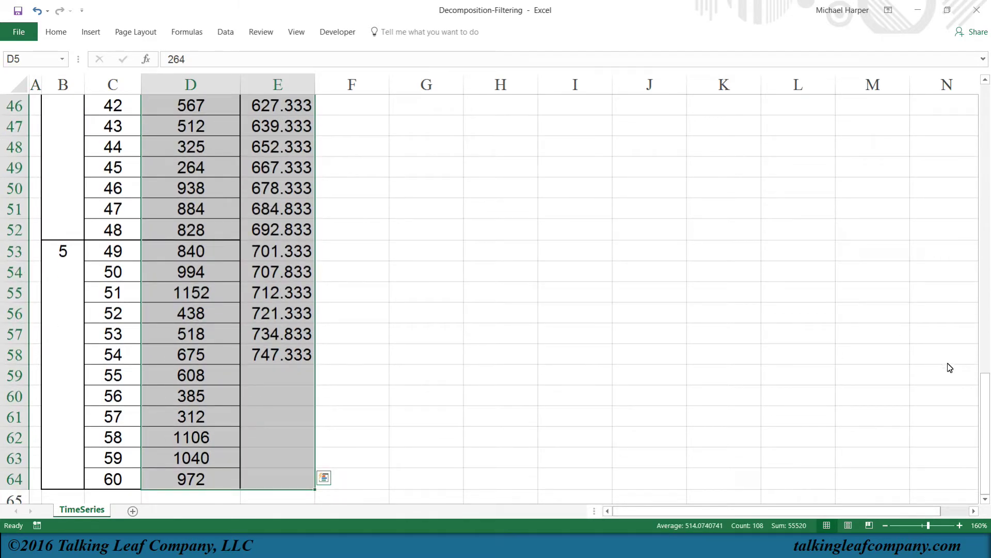
left_click_drag(984, 382, 974, 92)
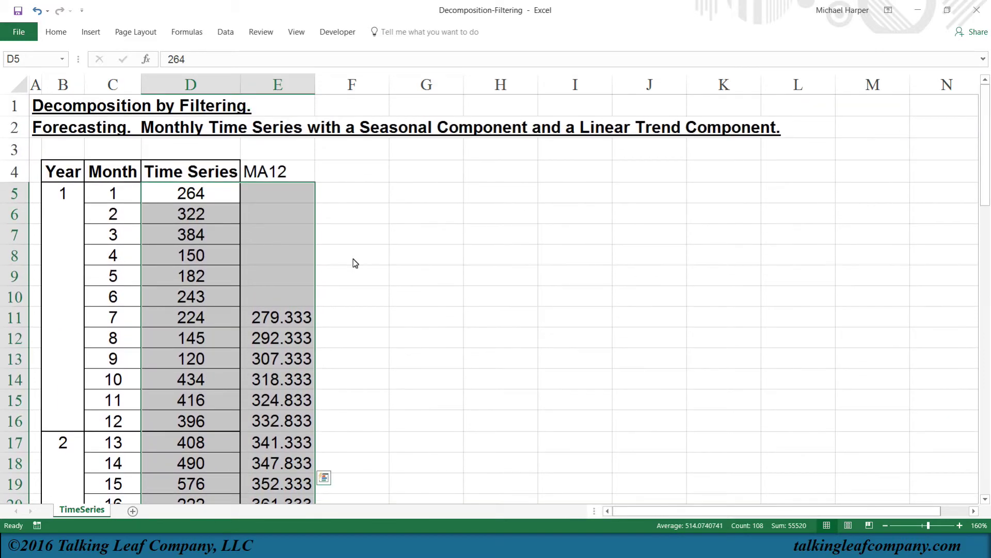
left_click(90, 33)
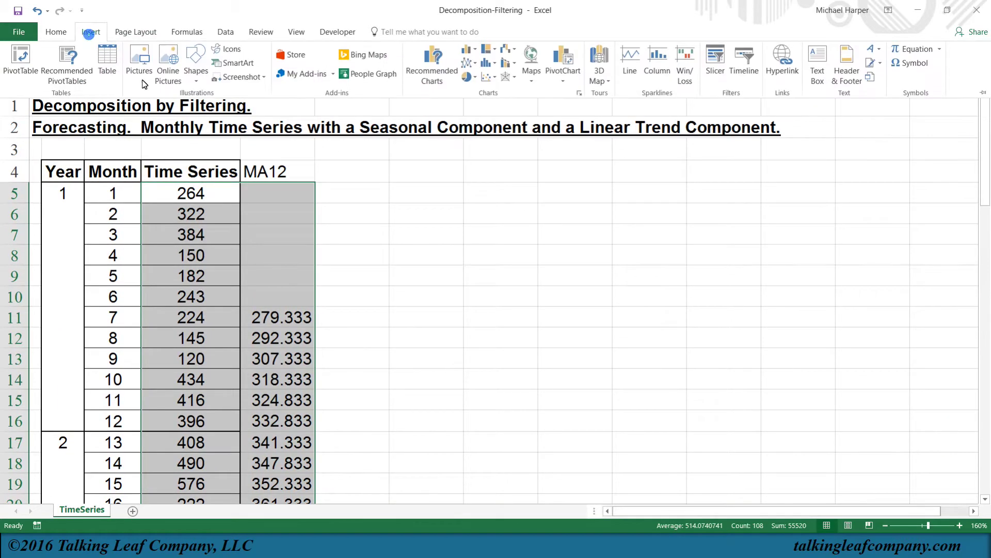
left_click(434, 70)
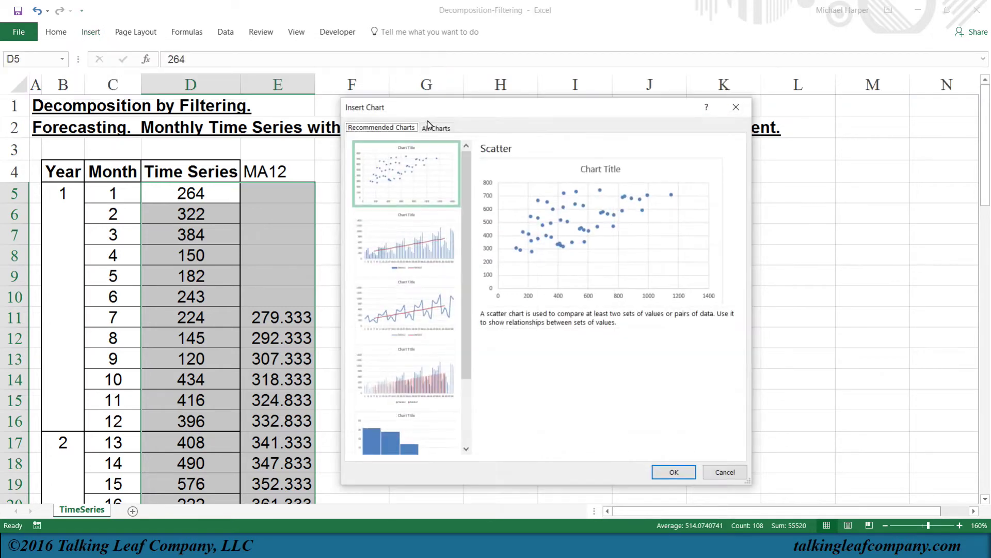
left_click(408, 317)
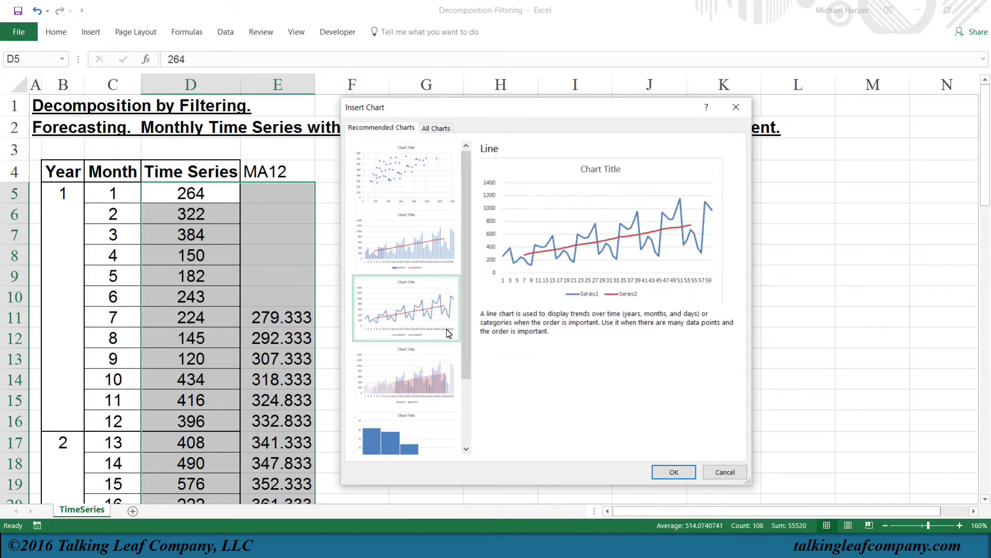
left_click(672, 471)
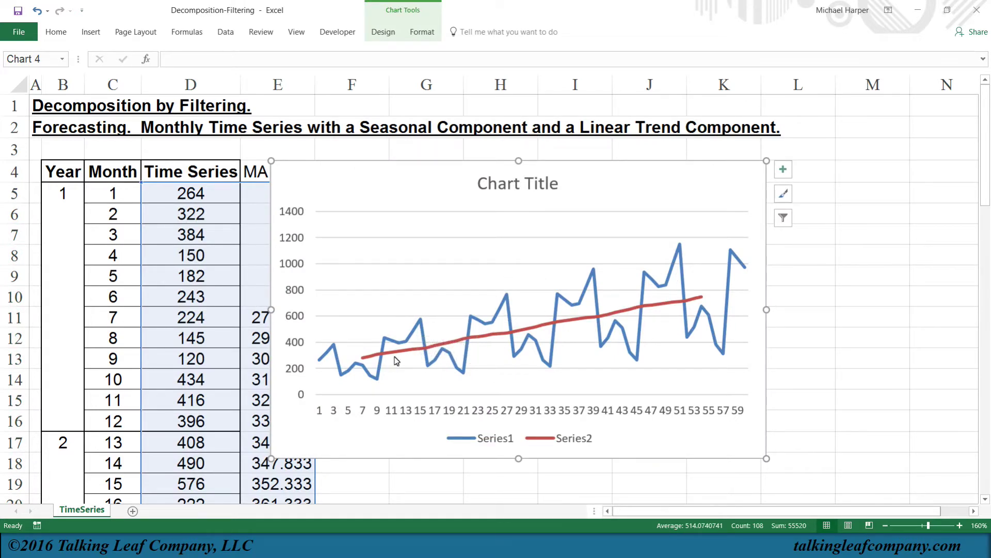
Step: Rename the chart title to Time Series
left_click(516, 184)
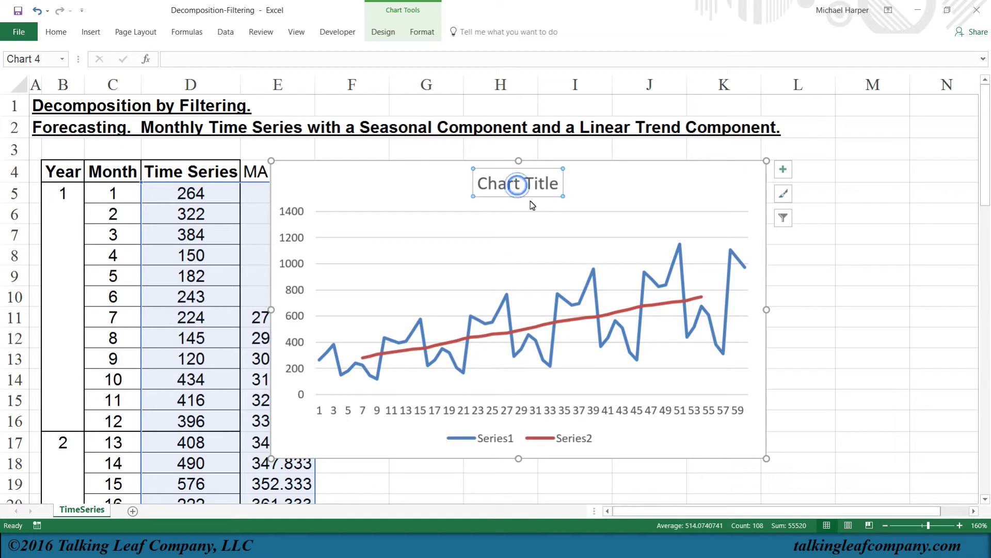
type("Time Series")
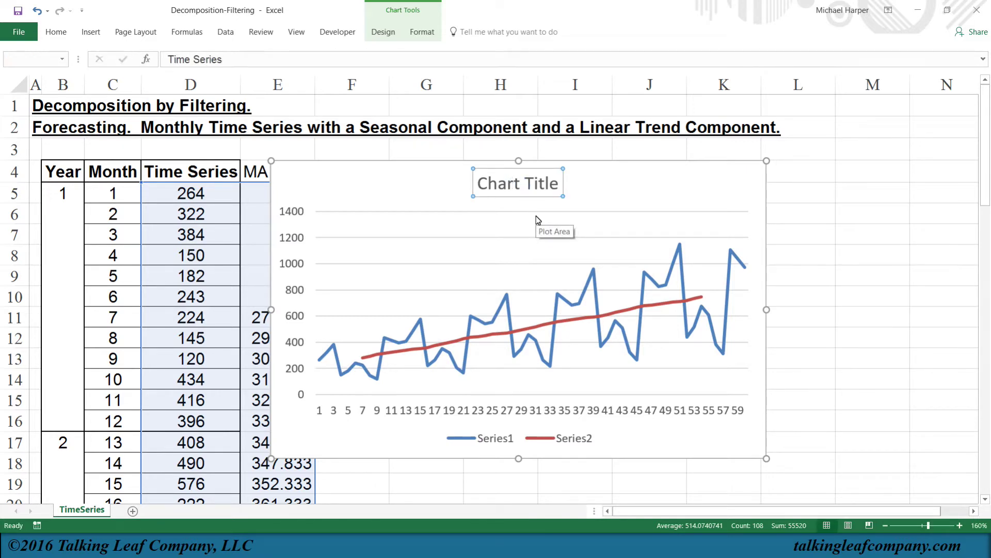
key("Return")
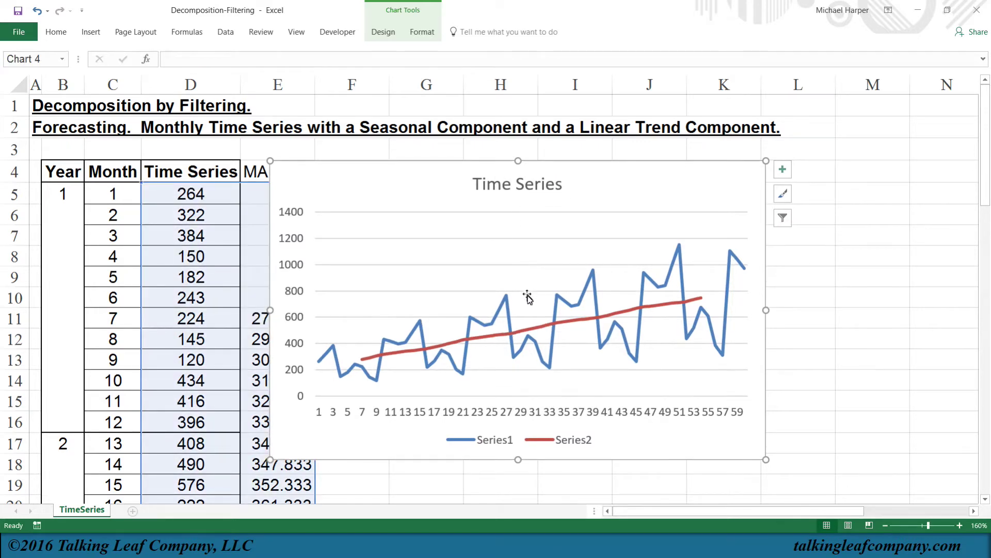
Step: Add a trendline to the MA12 series showing y = 9.934x + 212.01 above the 800 gridline
mouse_move(541, 330)
right_click(541, 330)
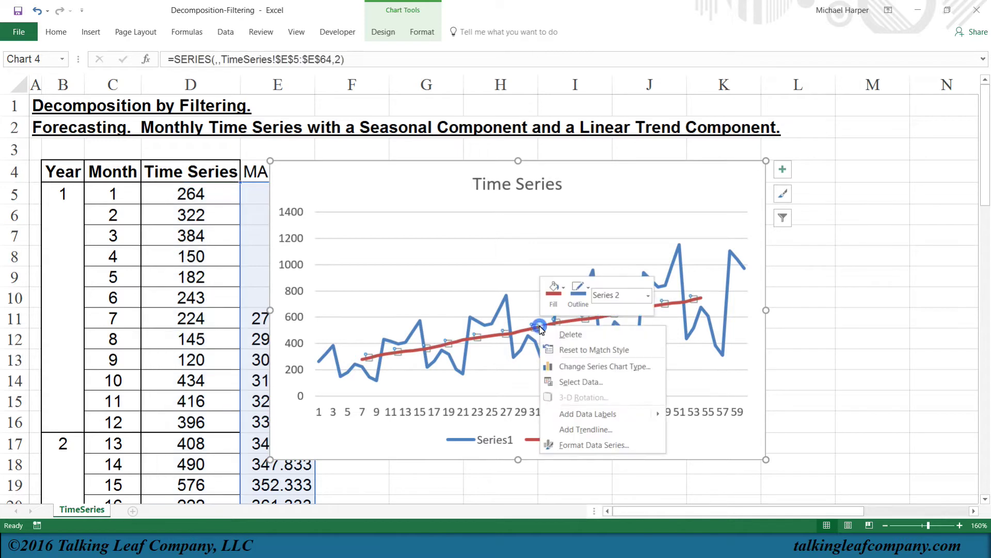
left_click(570, 430)
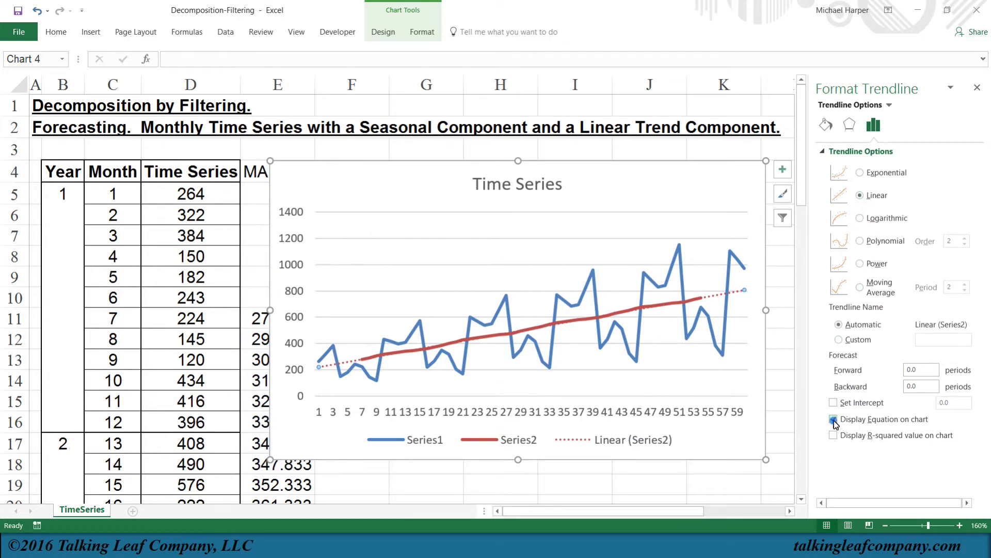
left_click(834, 420)
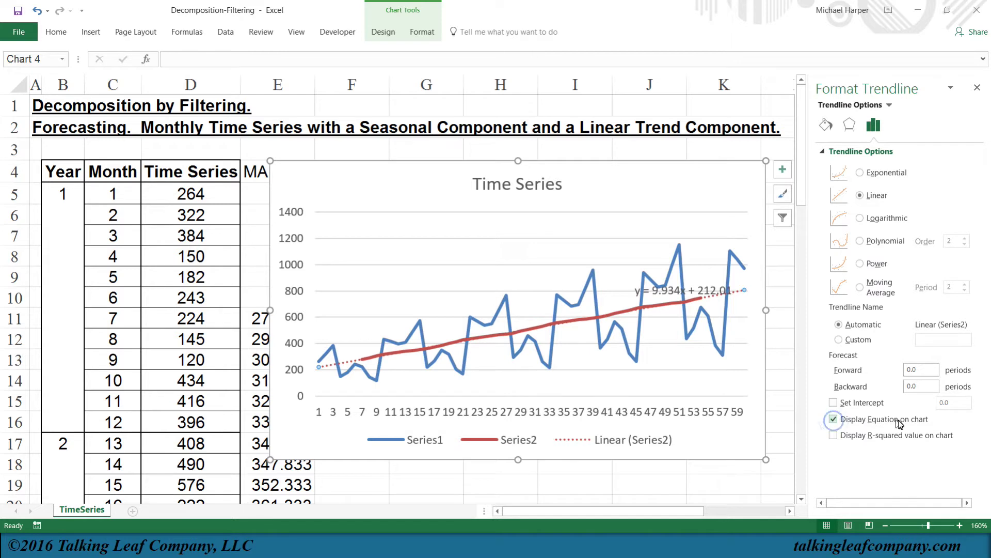
left_click(677, 290)
left_click_drag(677, 284, 415, 277)
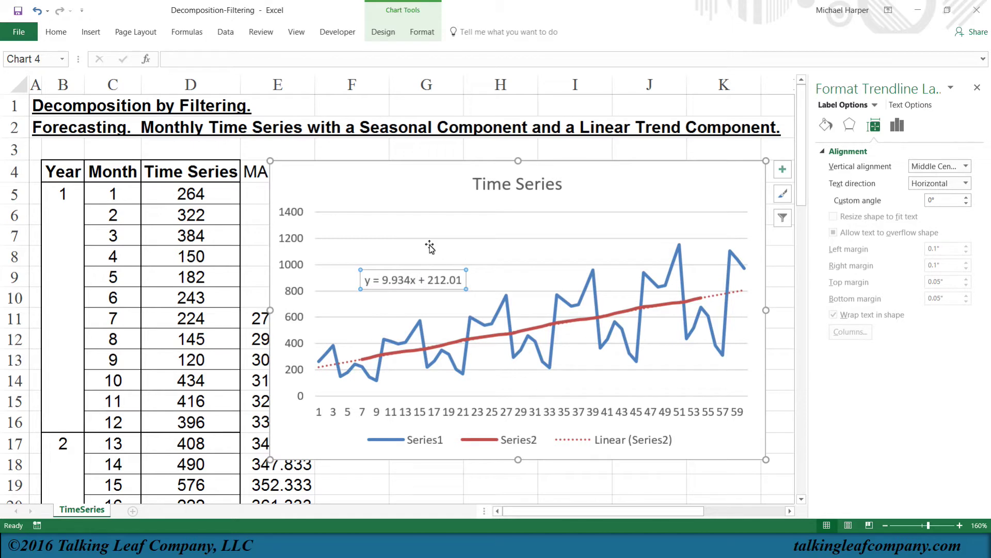
Step: Copy the trendline equation text and move the chart right over columns H–N
left_click(977, 88)
left_click(410, 279)
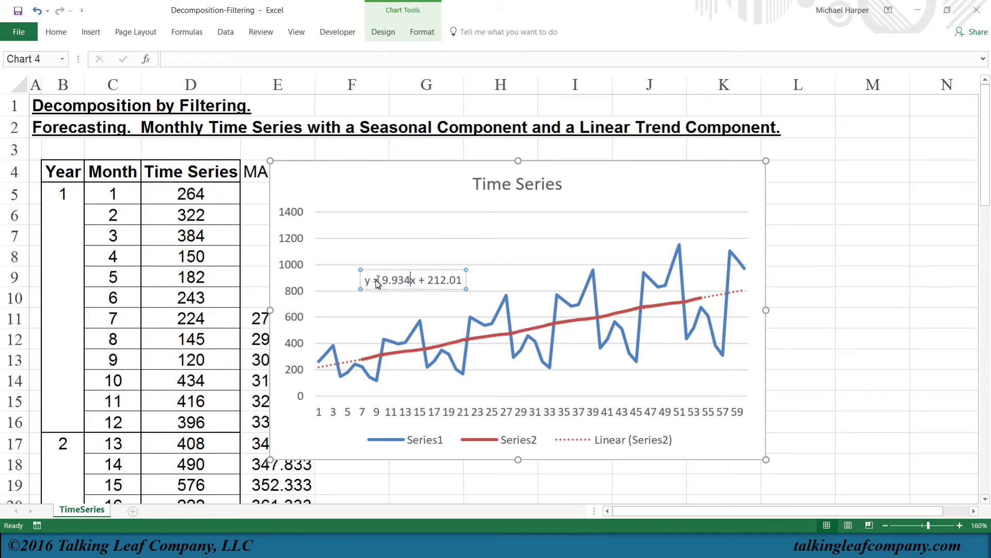
left_click_drag(365, 280, 453, 283)
key("ctrl+c")
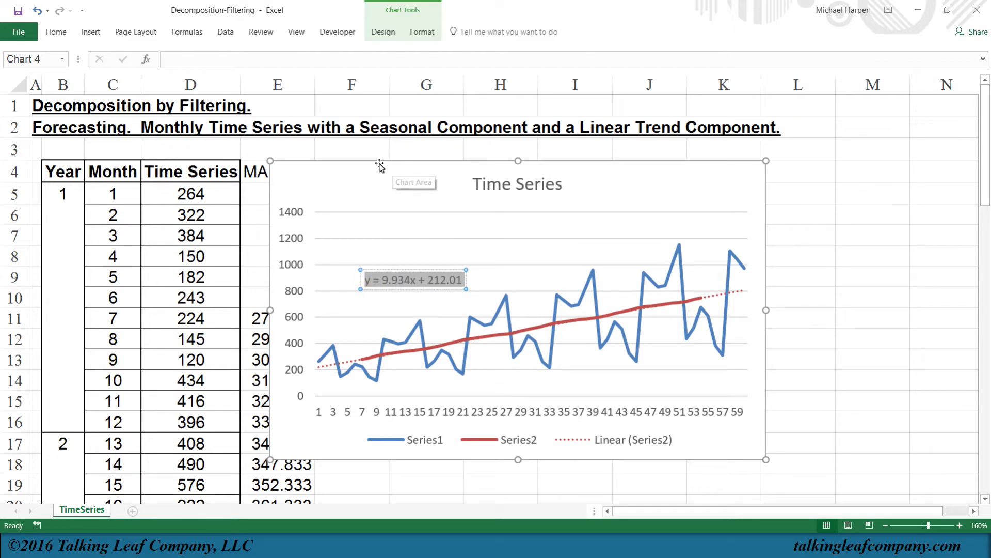
left_click_drag(379, 163, 645, 164)
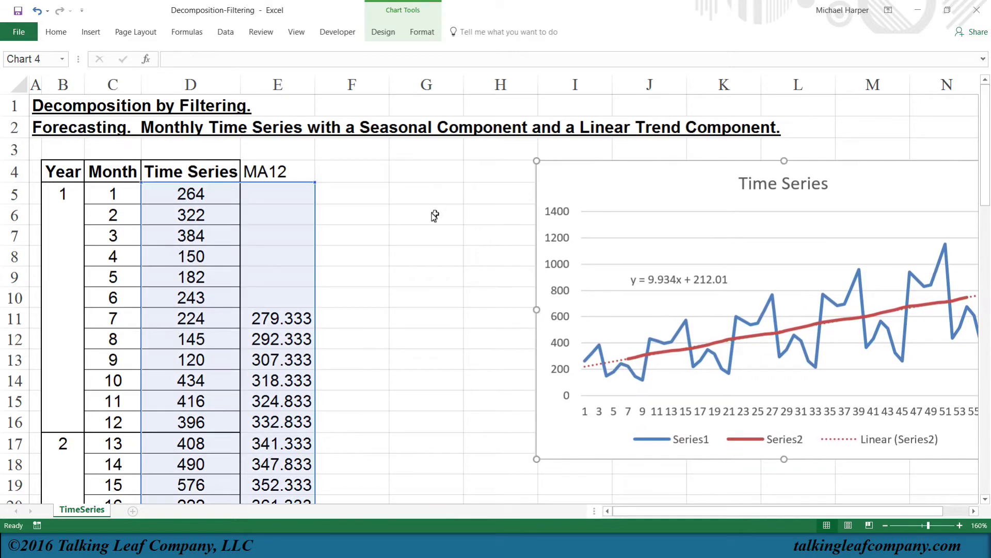
Step: Paste the equation into F5 and add labels Trend:, Intercept: and Slope: in F4, F6 and F7
left_click(349, 196)
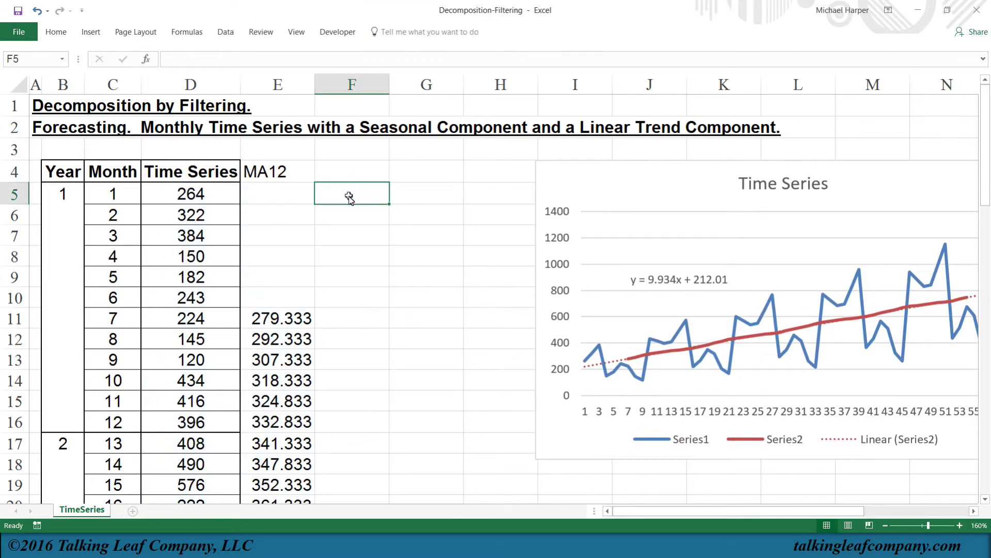
key("ctrl+v")
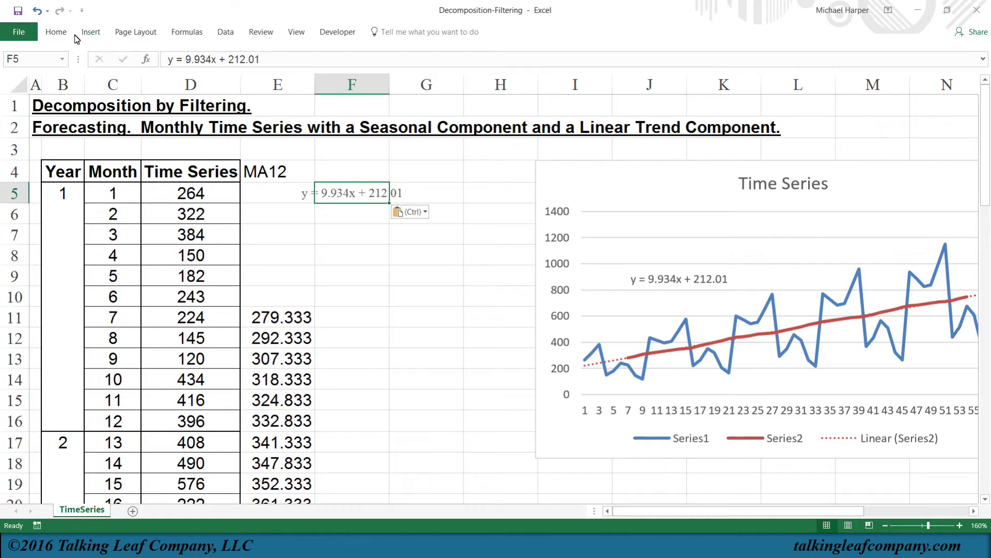
left_click(349, 172)
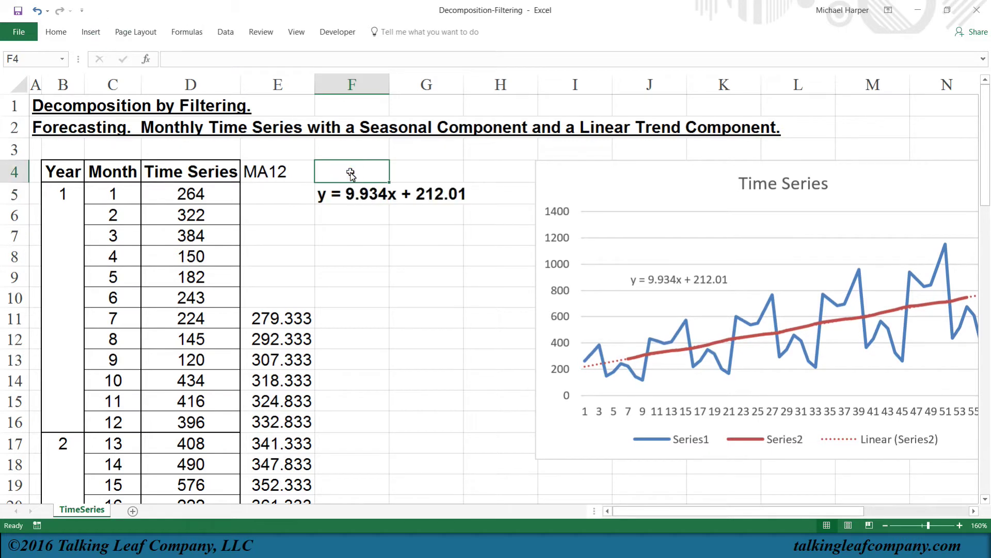
type("Tre")
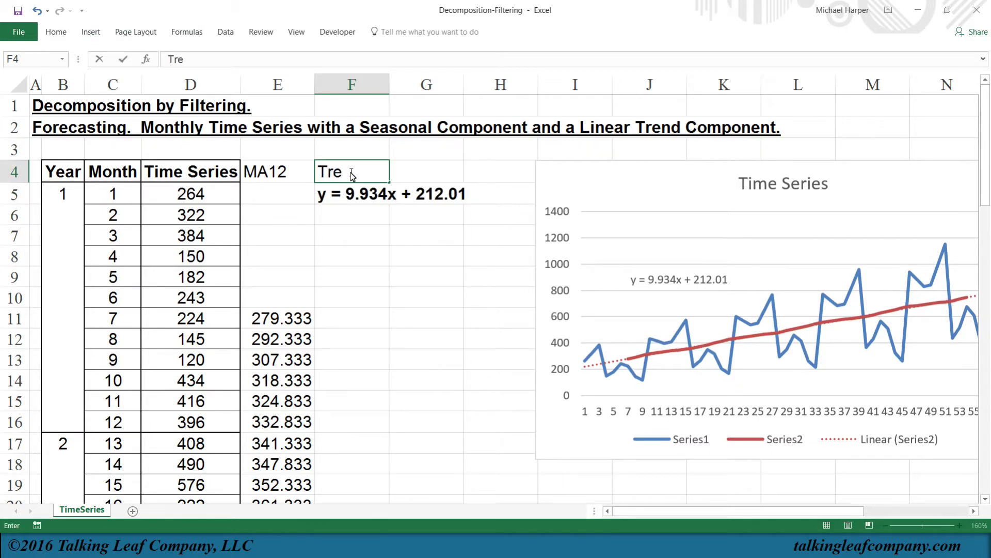
type("nd")
key("Return")
key("Return")
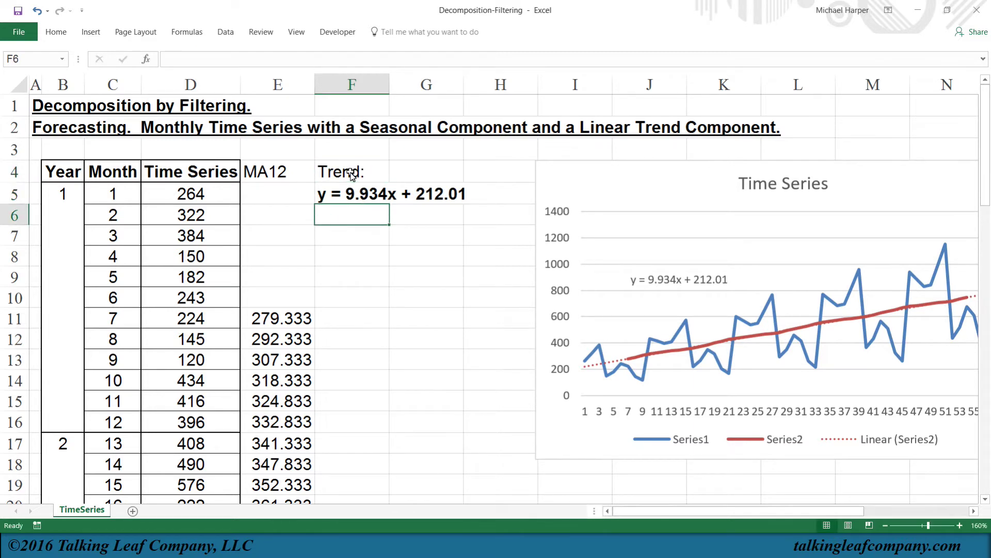
type("In")
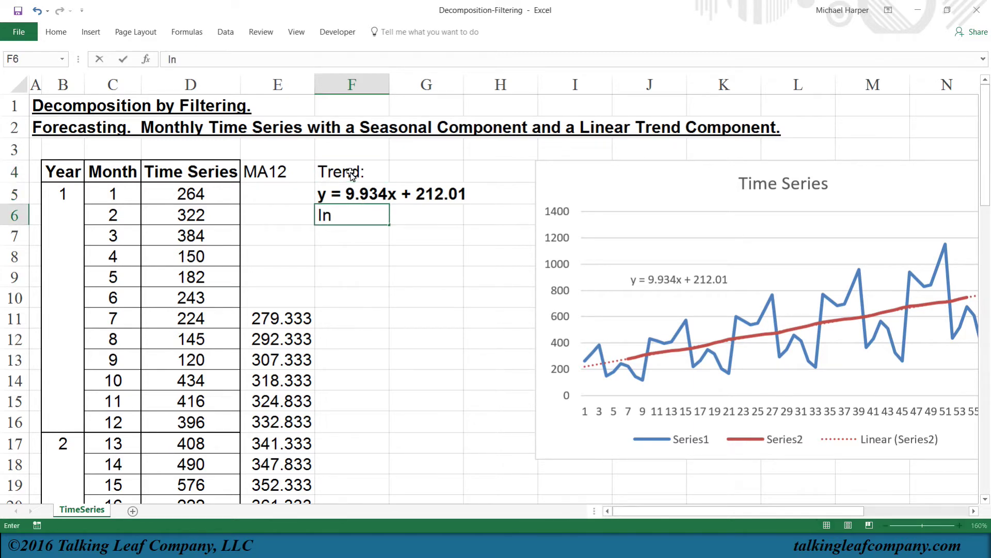
type("tercept:")
key("Return")
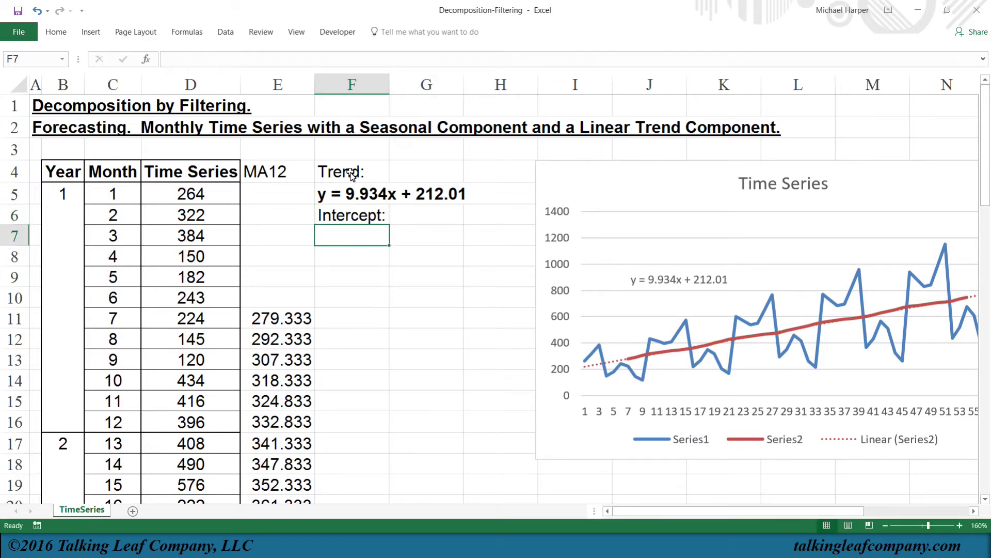
type("Slope:")
key("ctrl+Return")
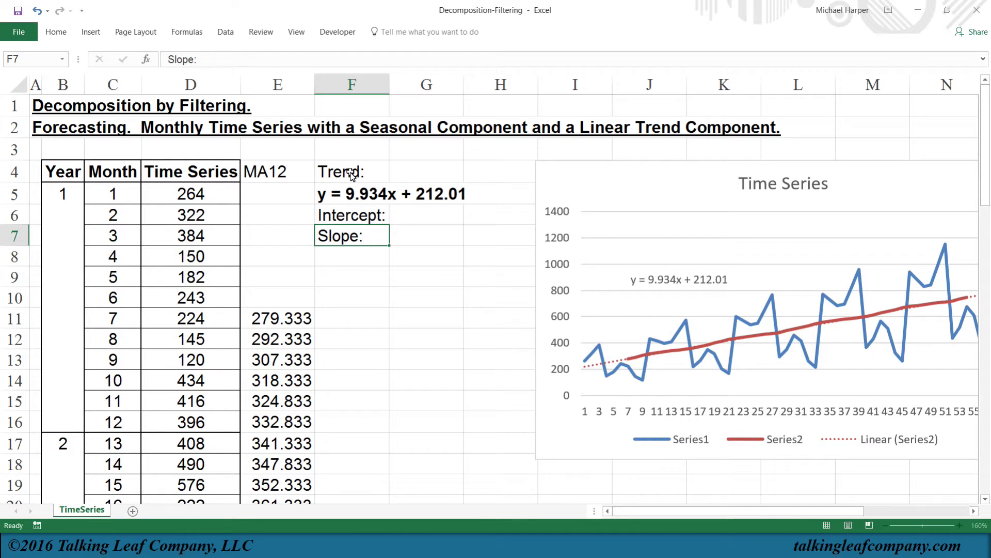
Step: Begin an INTERCEPT formula in G6 beside Intercept:
key("Up")
key("Right")
type("=intercept")
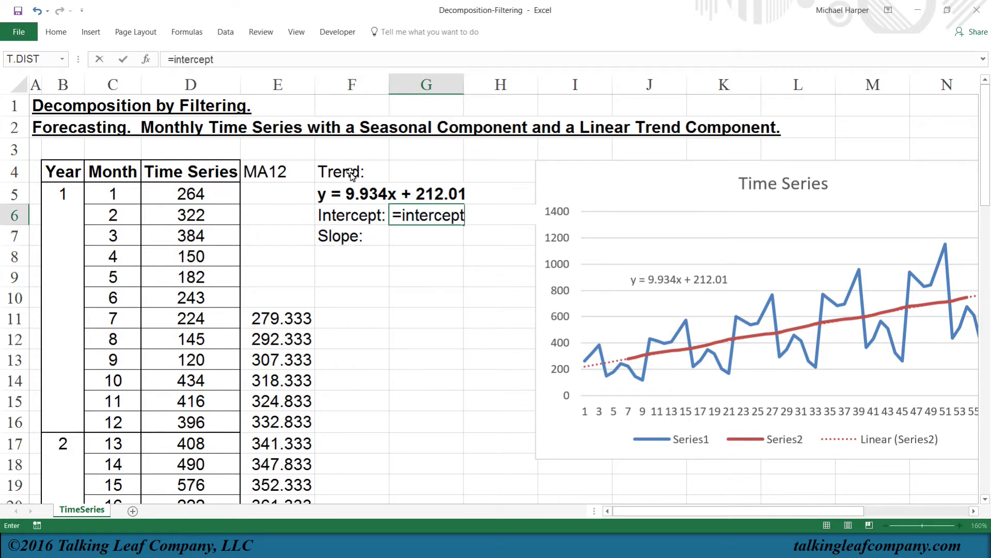
type("(")
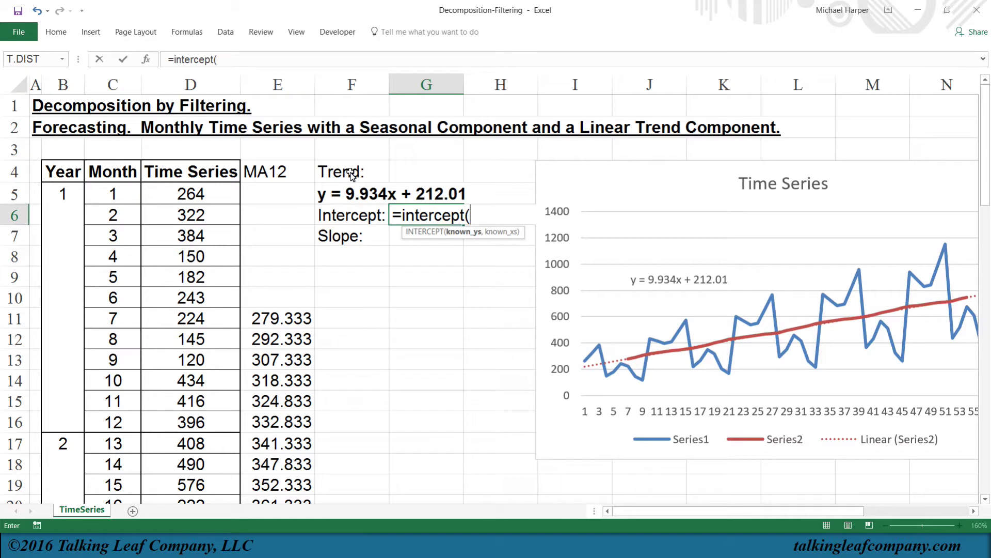
Step: Complete =INTERCEPT(E11:E58,C11:C58) in G6, returning 212.013
left_click(286, 318)
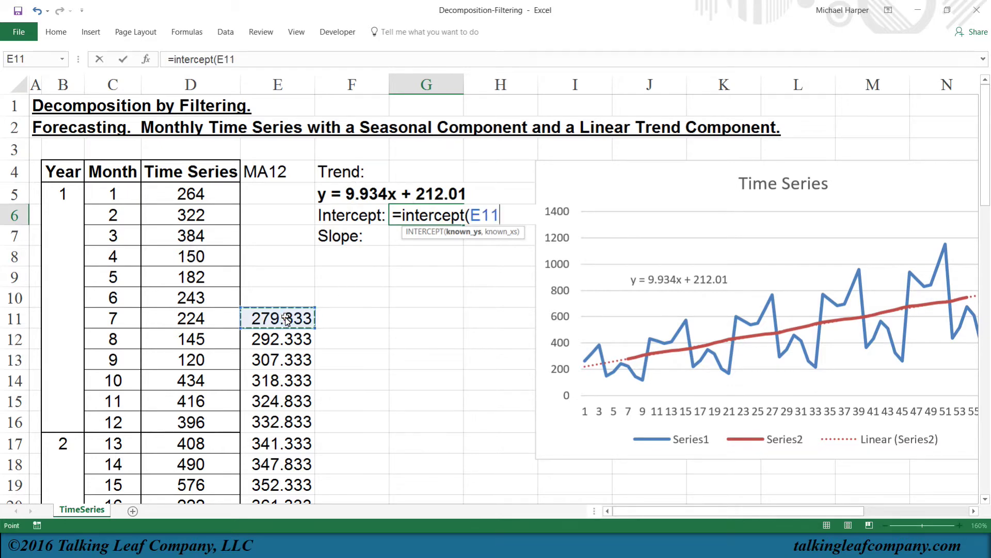
key("ctrl+shift+Down")
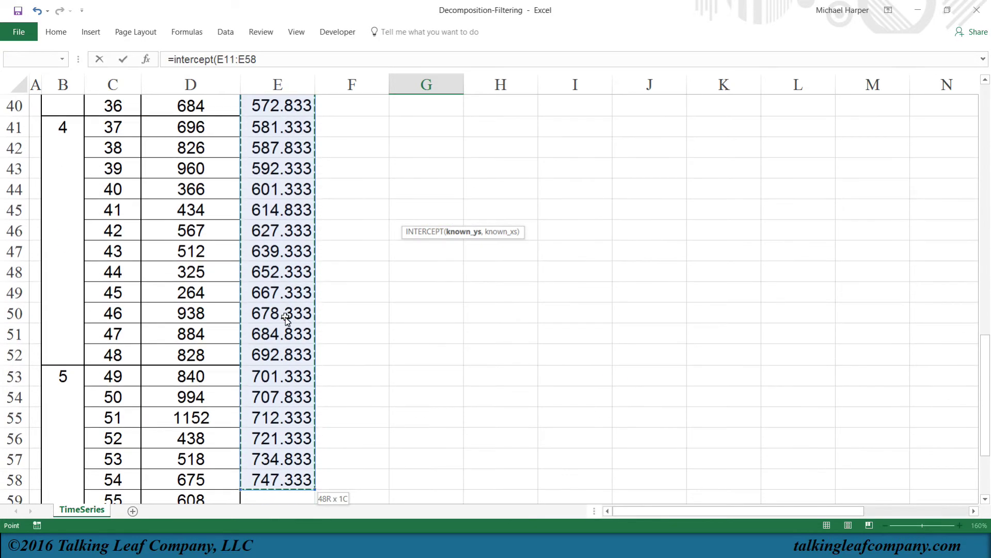
type(",")
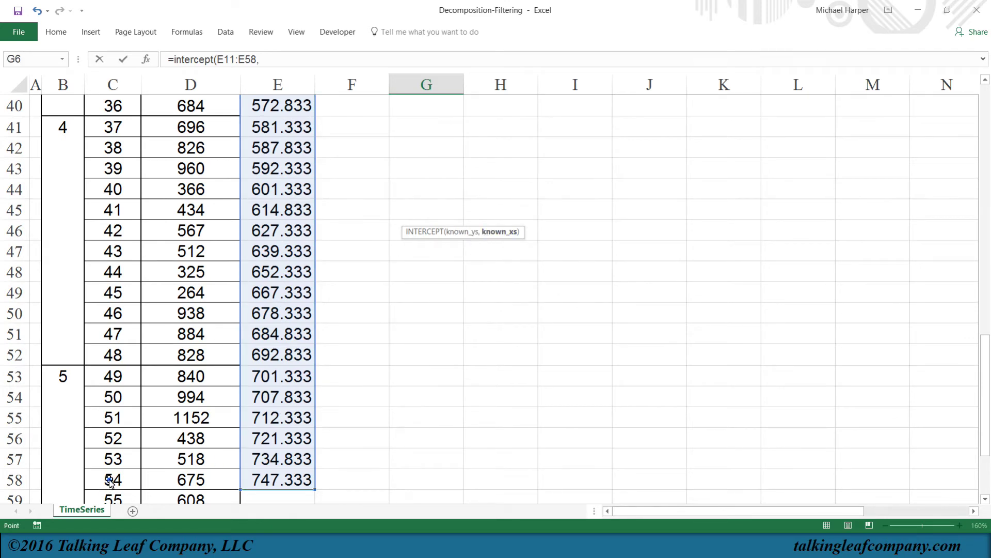
left_click_drag(110, 479, 114, 230)
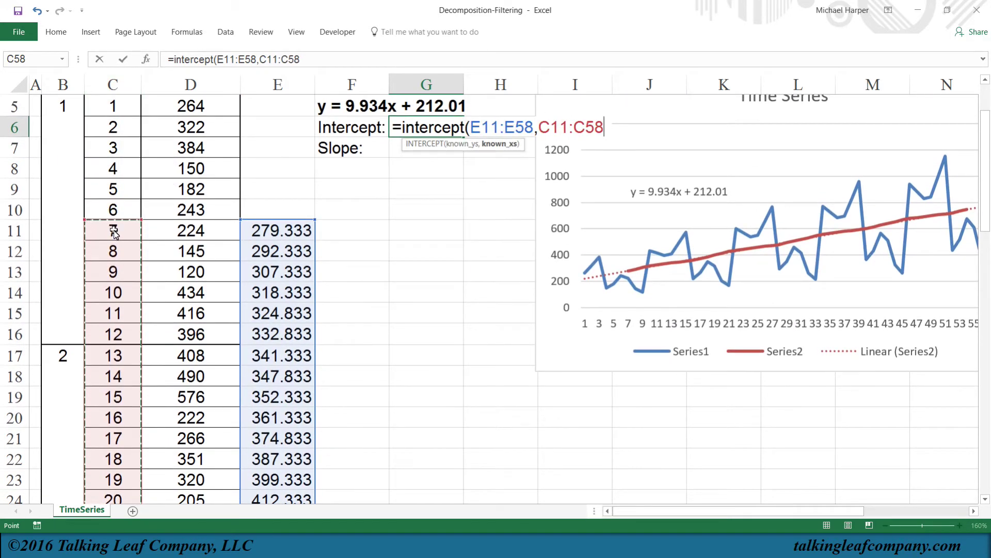
type(")")
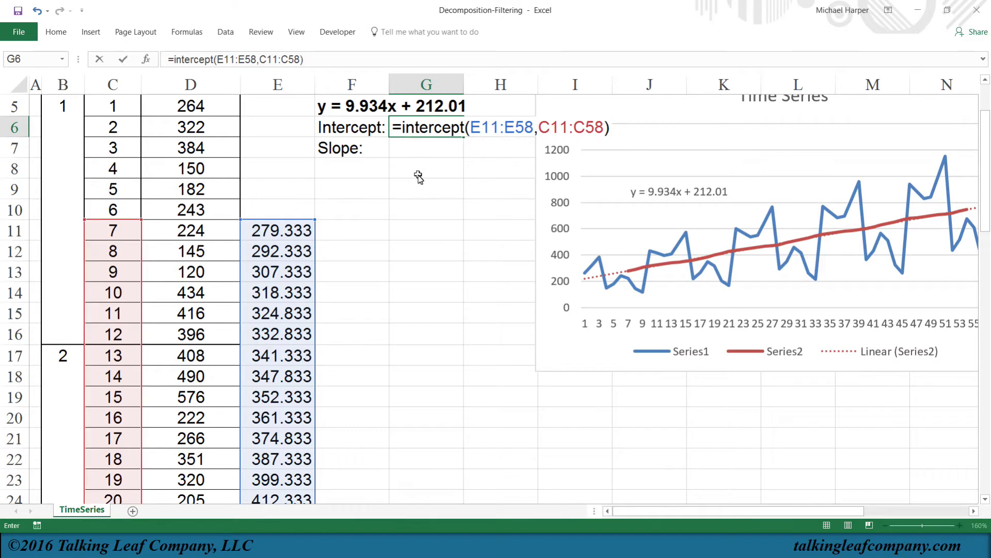
key("Return")
Step: Enter =SLOPE(E11:E58,C11:C58) in G7, returning 9.934 beside Slope:
type("=")
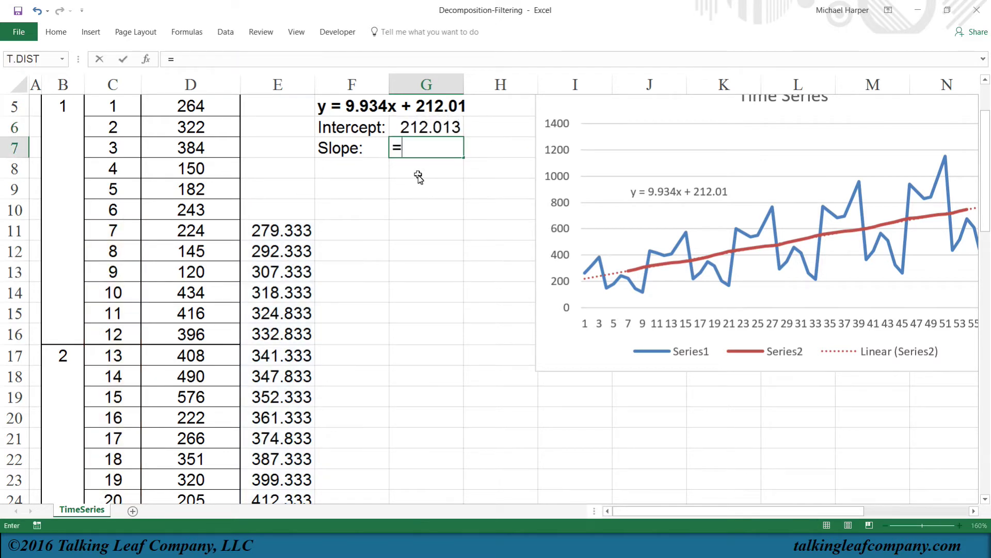
type("slope")
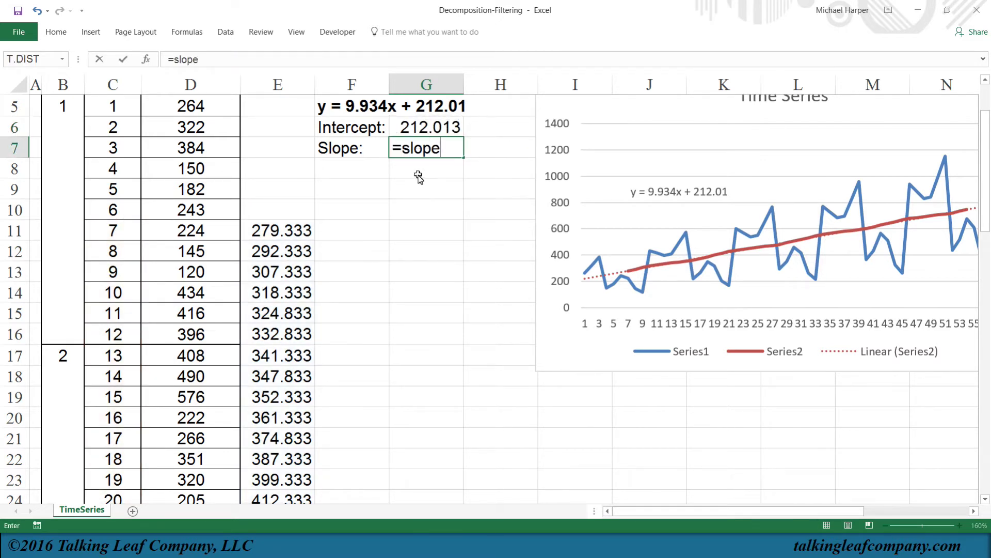
type("(")
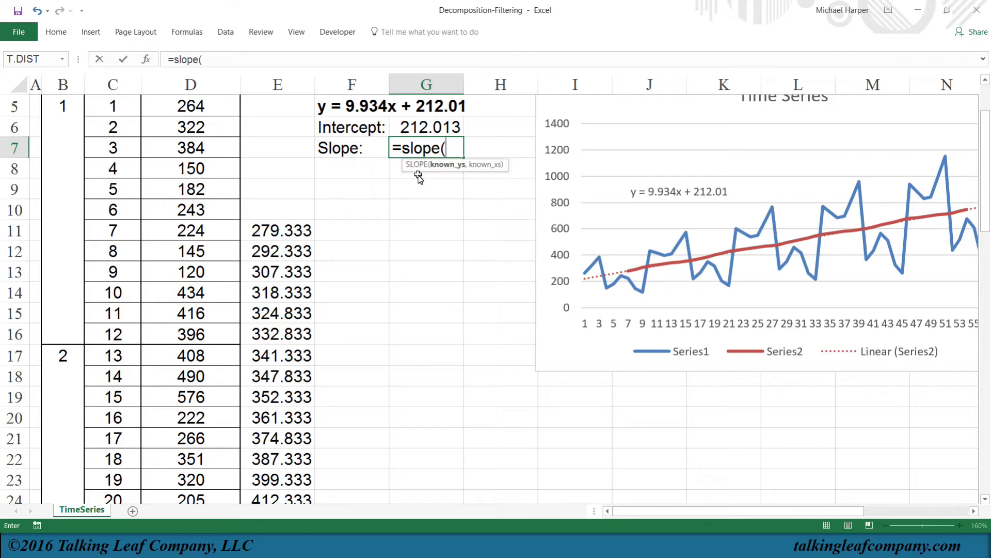
left_click(281, 229)
key("ctrl+shift+Down")
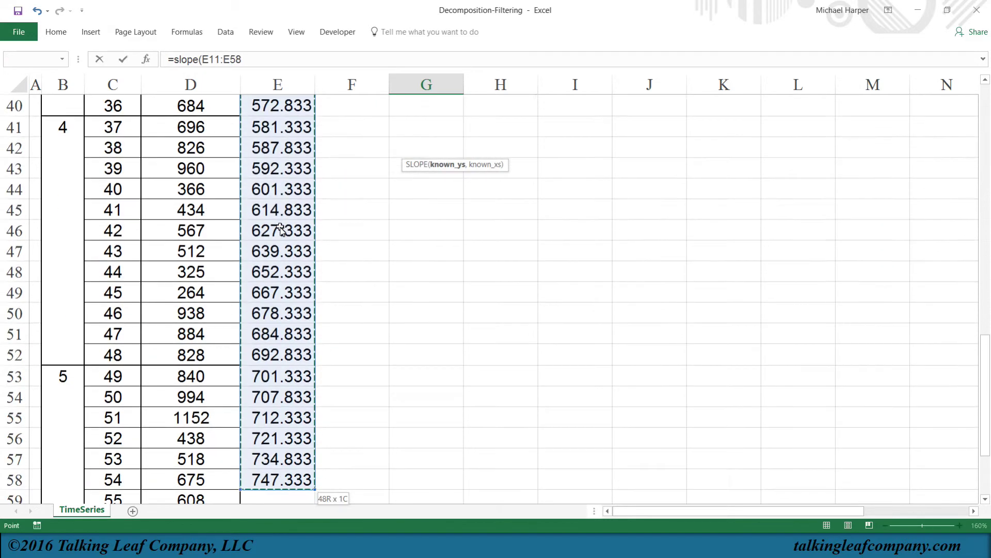
type(",")
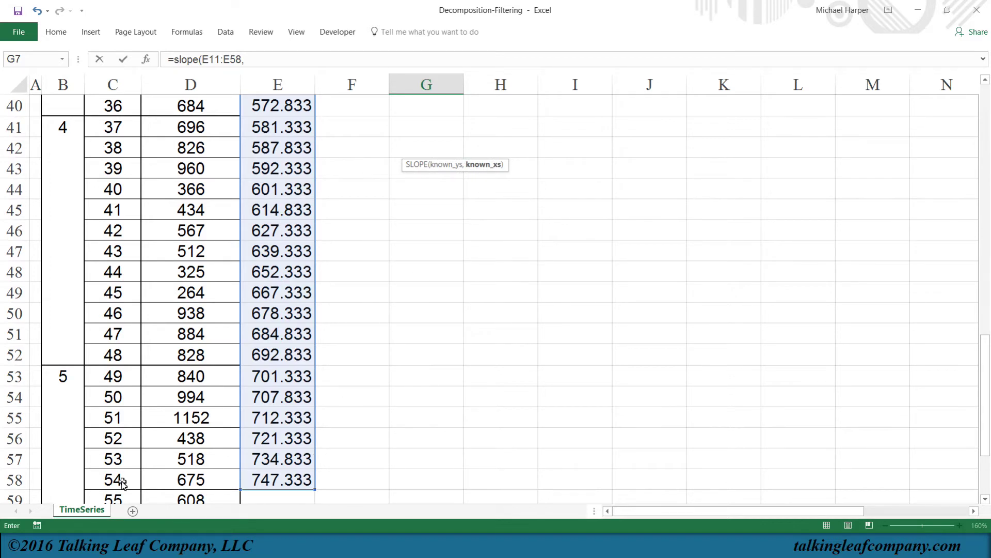
left_click_drag(115, 481, 116, 433)
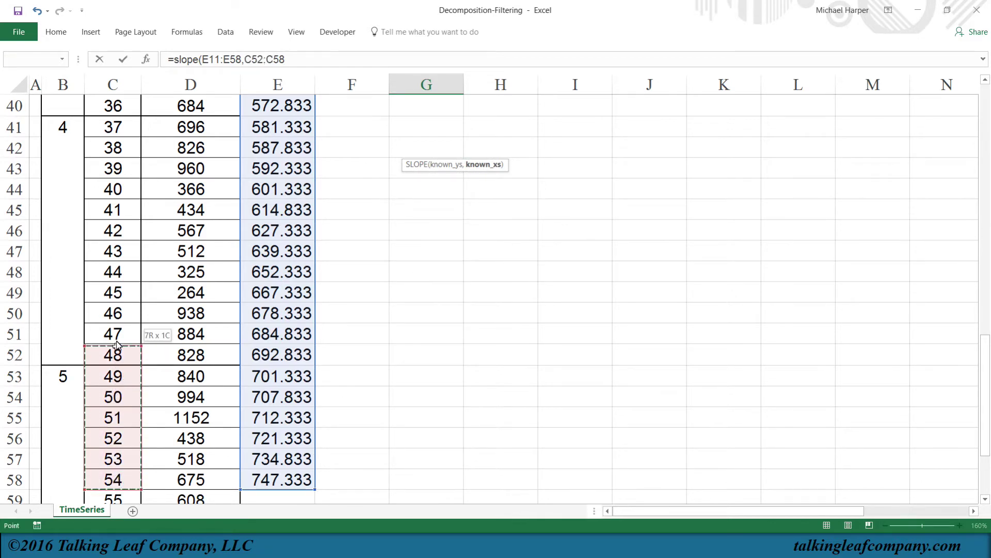
mouse_move(115, 195)
left_mouse_down()
mouse_move(113, 80)
mouse_move(115, 186)
left_mouse_up()
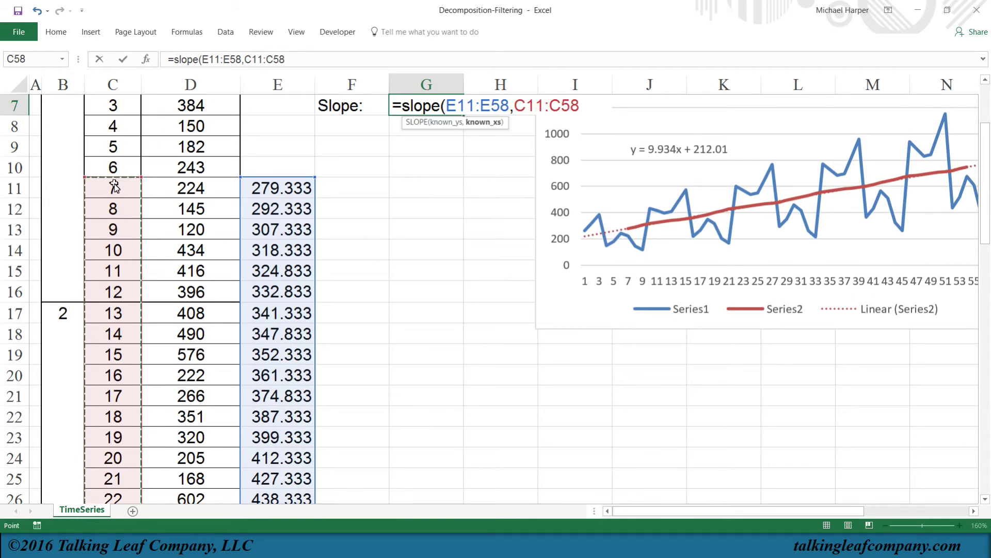
left_click_drag(114, 187, 114, 187)
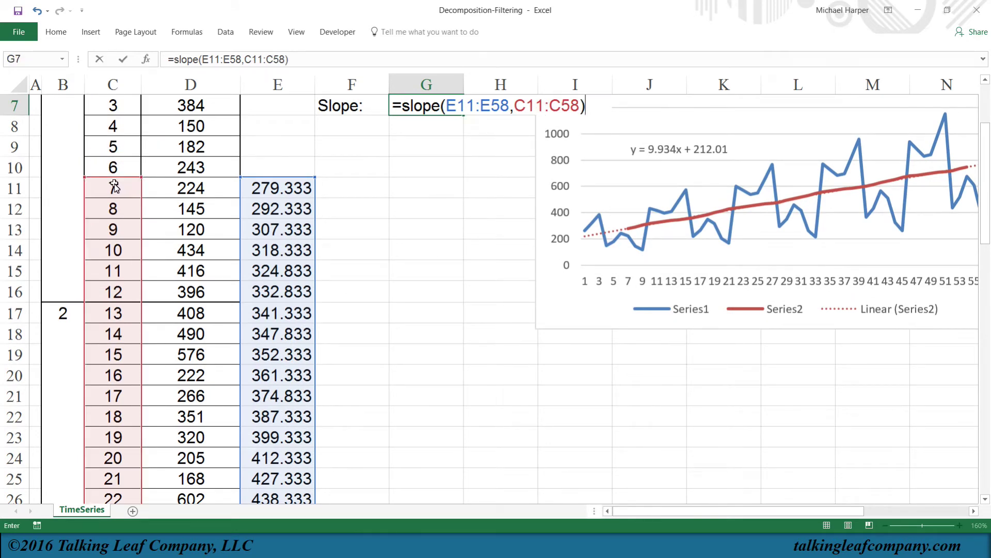
key("Return")
scroll(340, 239, "up", 2)
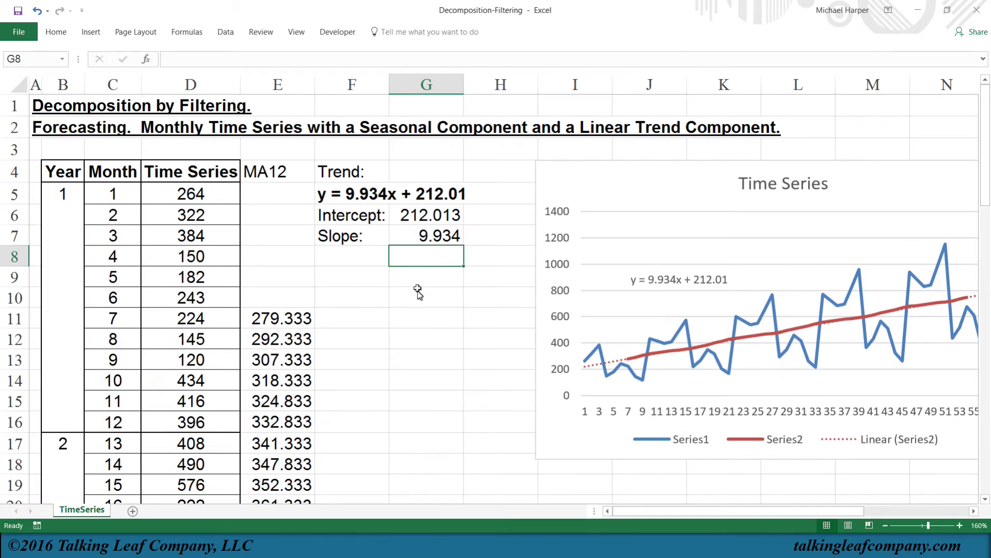
key("Left")
key("Up")
key("Up")
key("Up")
key("Up")
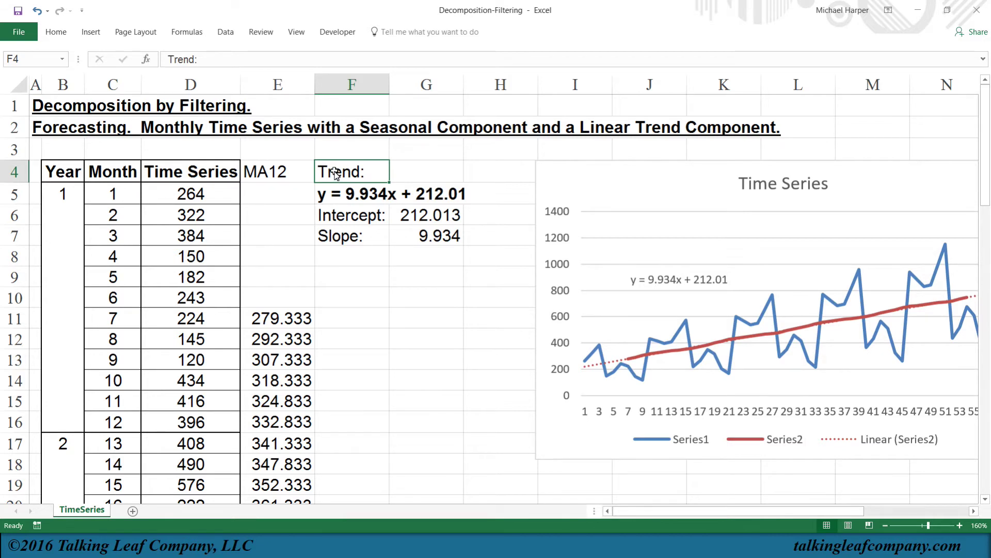
Step: Insert a blank column at F and give it the heading SI in F4
left_click(347, 84)
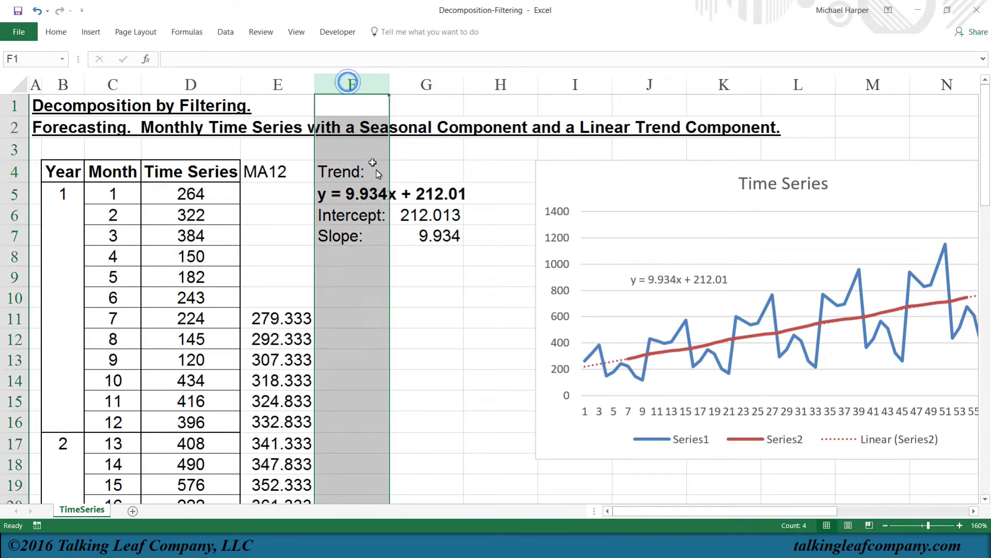
key("ctrl+plus")
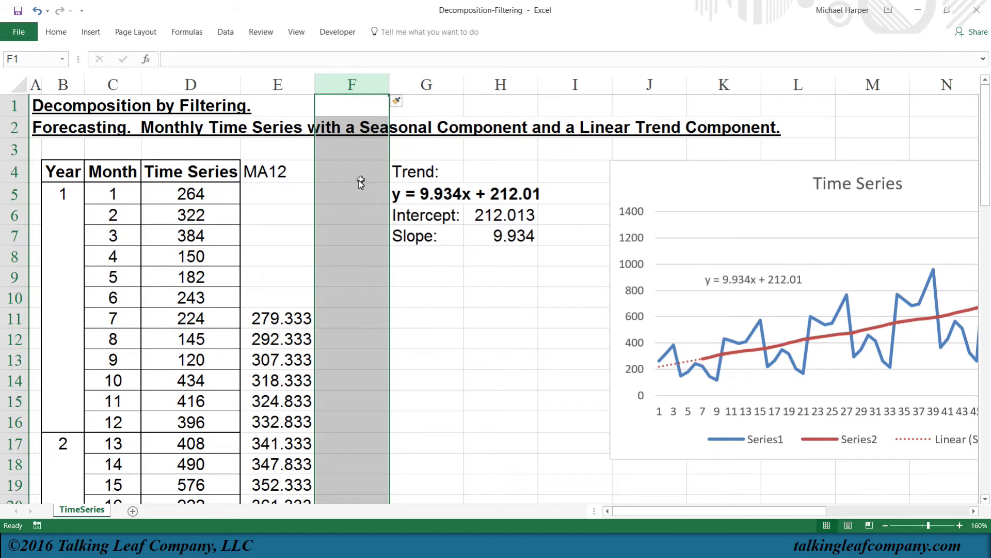
left_click(361, 181)
type("S")
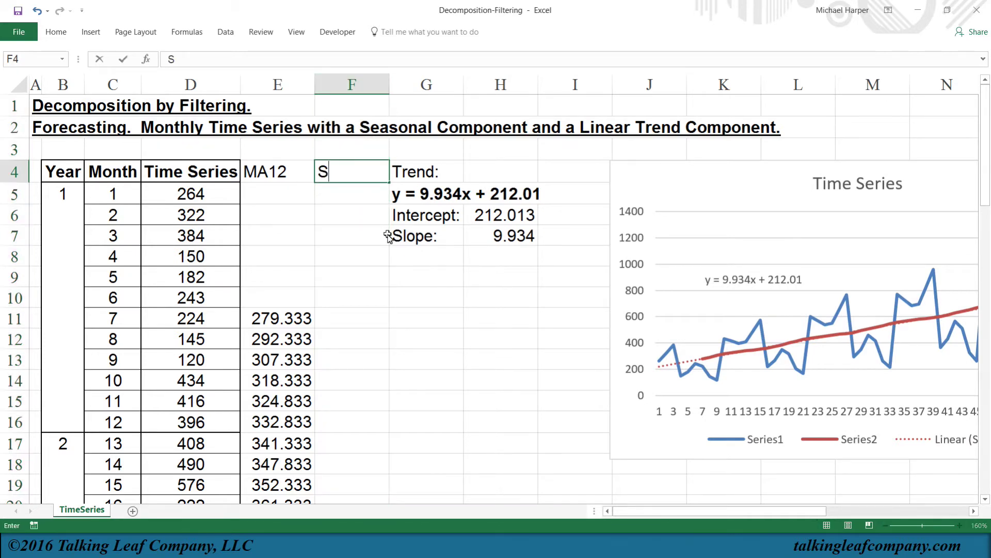
type("I")
key("Return")
Step: Enter =D11/E11 in F11 (0.80191) and fill it down through month 54
key("Down")
key("Down")
key("Down")
key("Down")
key("Down")
key("Down")
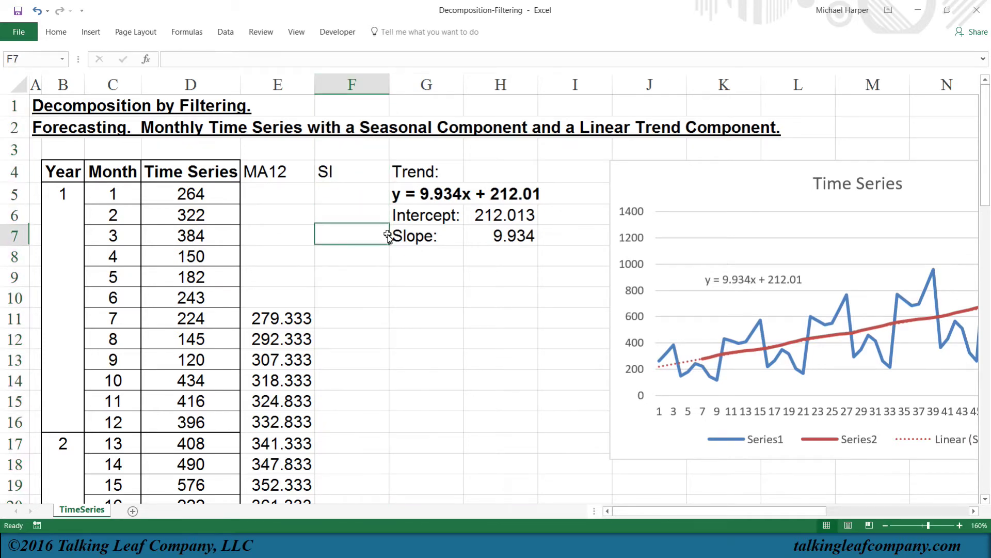
type("=")
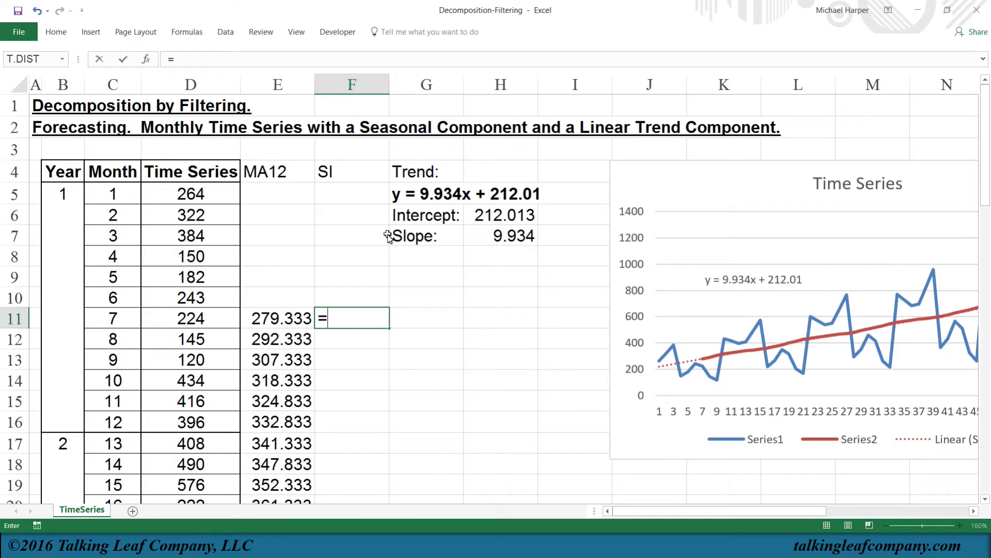
left_click(191, 312)
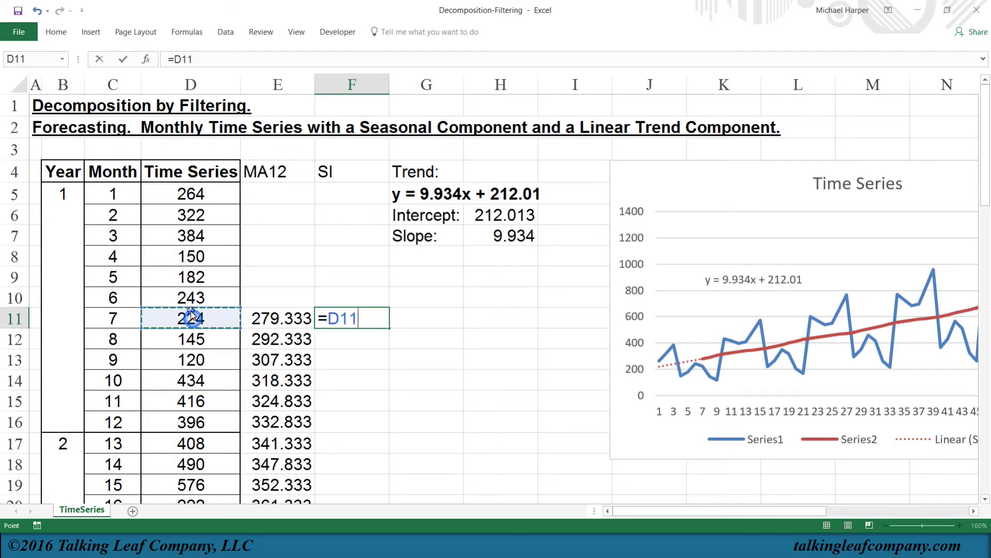
type("/")
left_click(268, 320)
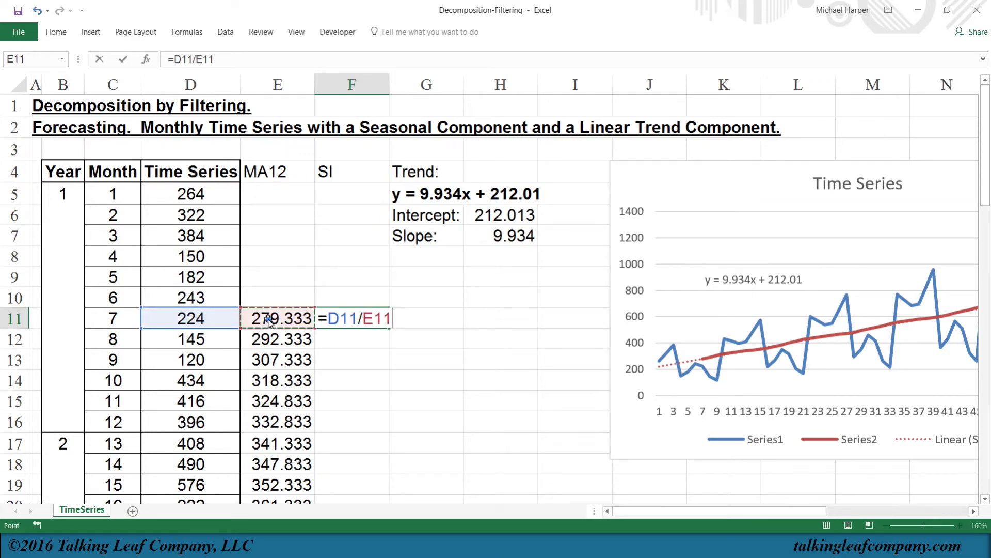
key("Return")
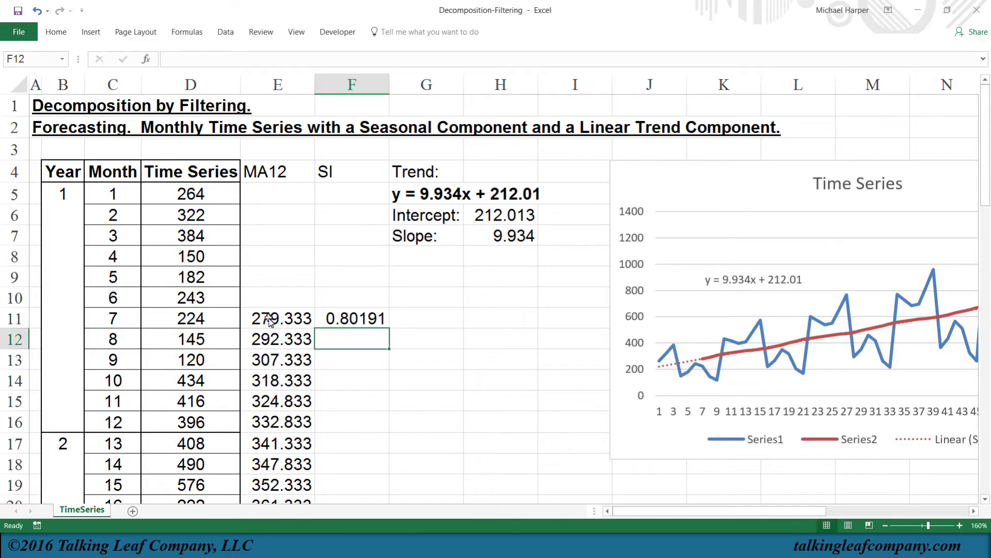
left_click(357, 322)
left_click_drag(388, 333, 354, 364)
scroll(355, 364, "up", 15)
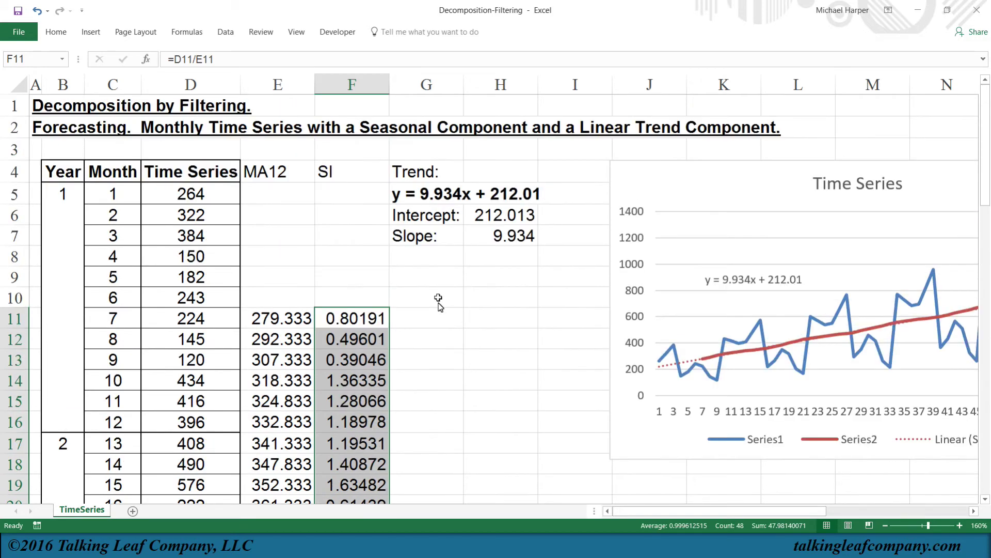
Step: Insert four blank columns at G and move the SI ratios from F17 onward to G5
left_click(429, 85)
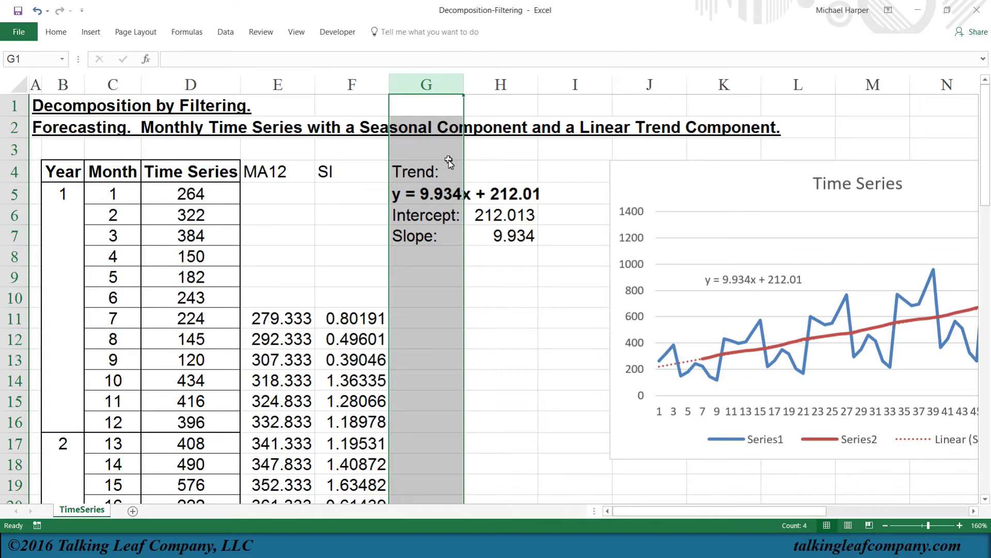
key("ctrl+plus")
key("ctrl+plus")
key("ctrl+plus")
key("ctrl+plus")
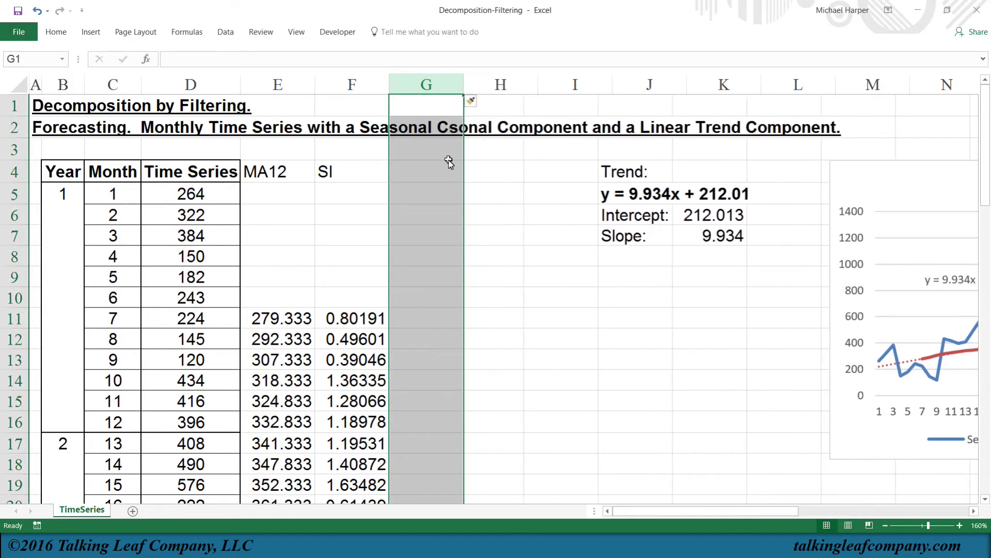
left_click(349, 447)
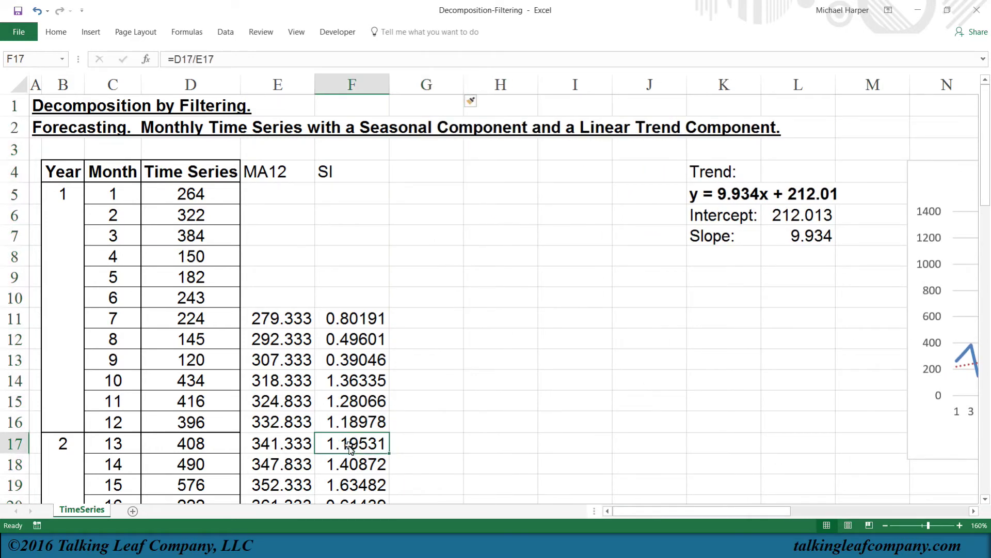
key("ctrl+shift+Down")
scroll(362, 310, "up", 12)
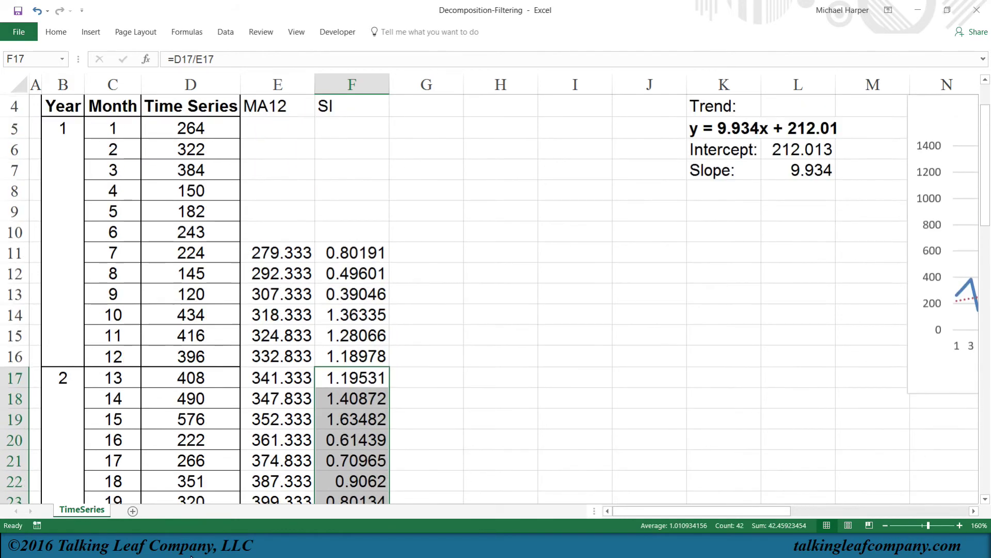
scroll(361, 310, "up", 1)
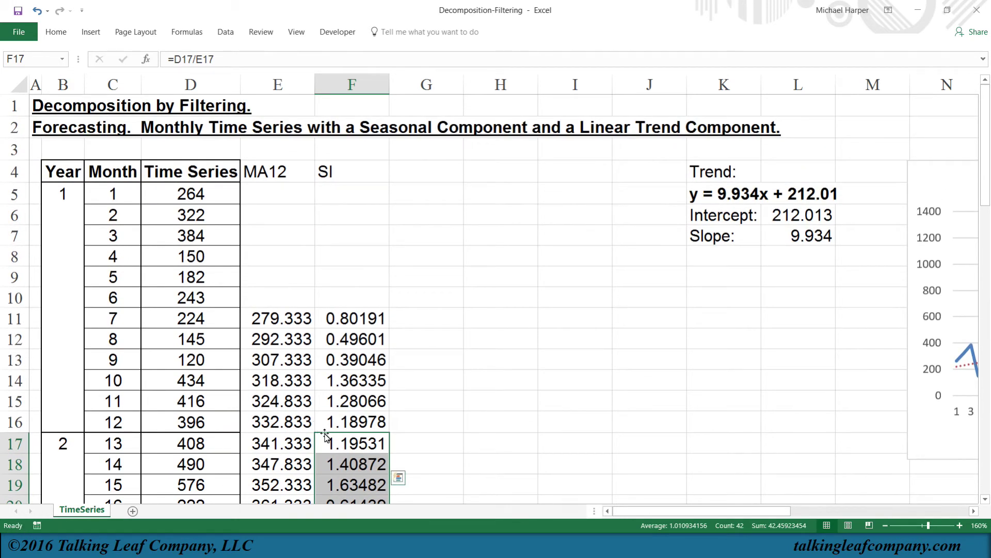
left_click_drag(326, 435, 451, 198)
Step: Move the next two years' SI ratios into columns H and I starting at row 5
left_click(427, 443)
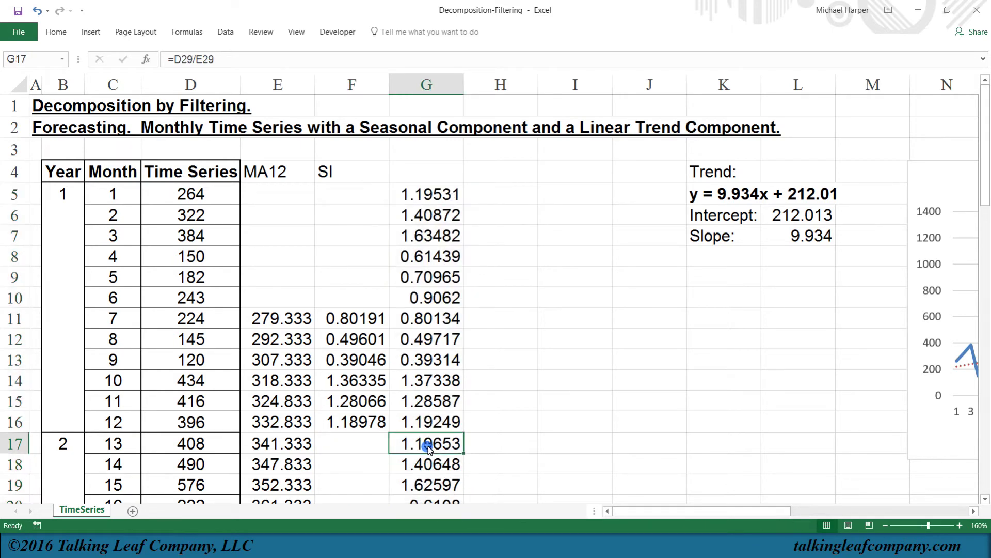
key("ctrl+shift+Down")
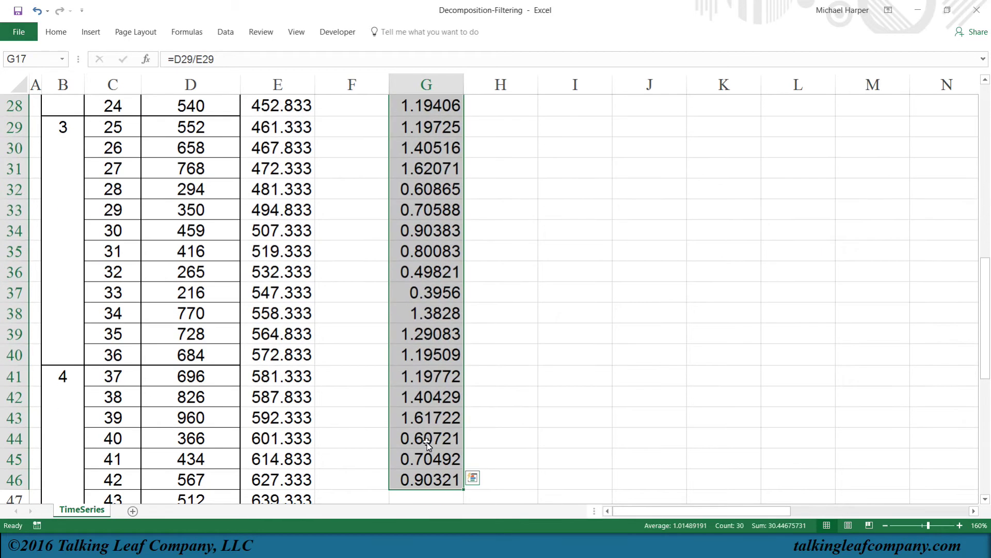
scroll(455, 459, "up", 9)
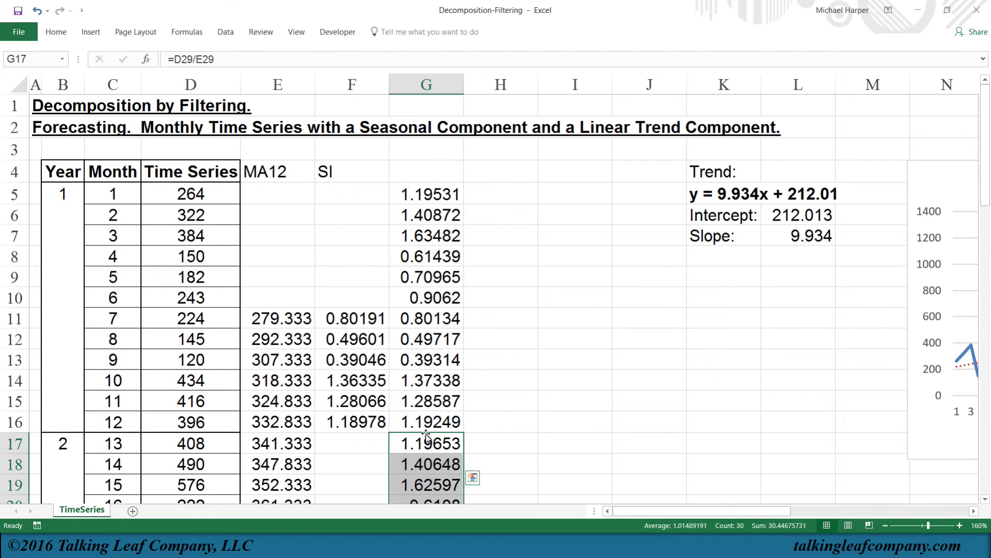
left_click_drag(426, 436, 506, 205)
left_click(500, 443)
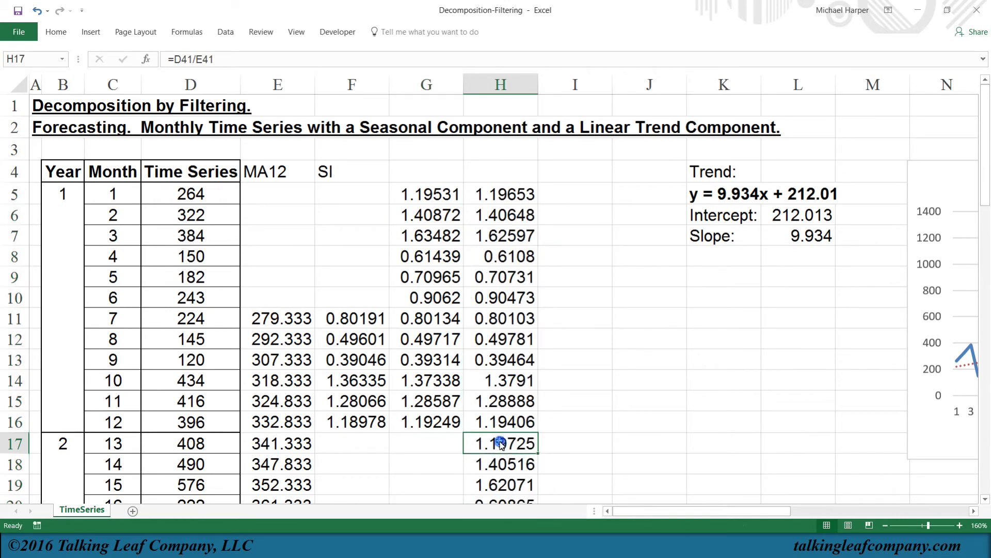
key("ctrl+shift+Down")
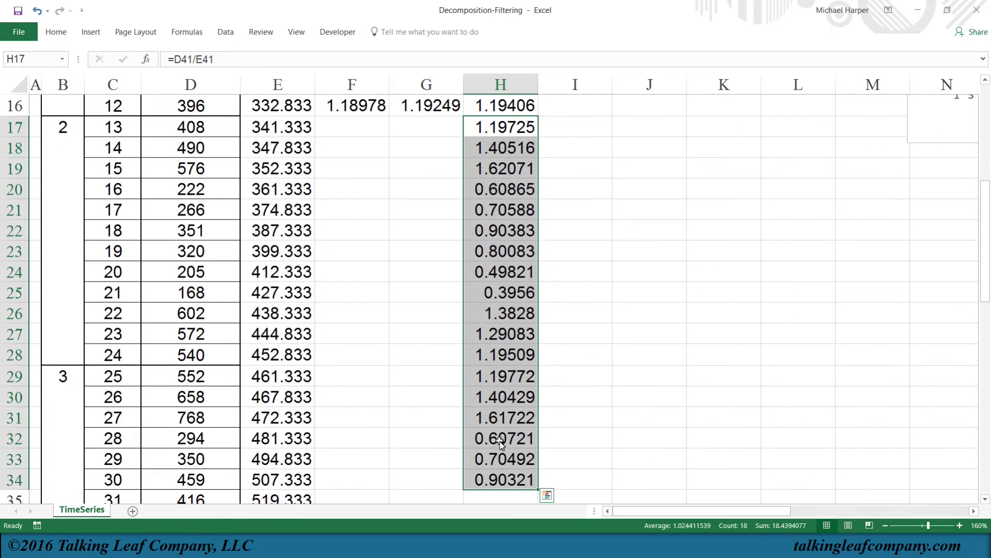
scroll(501, 364, "up", 4)
left_click_drag(493, 367, 550, 142)
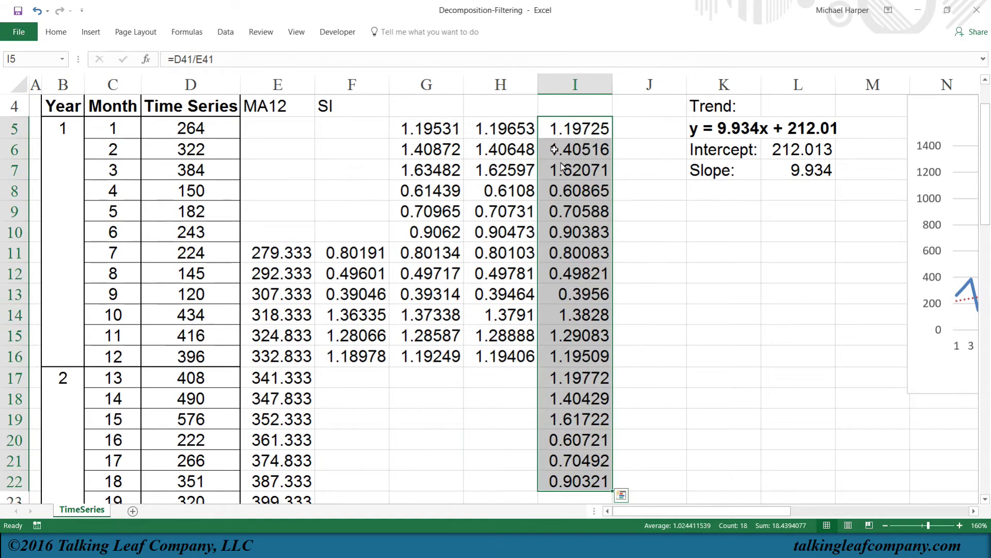
Step: Move the last year's SI ratios from I17 into J5:J10
left_click(572, 379)
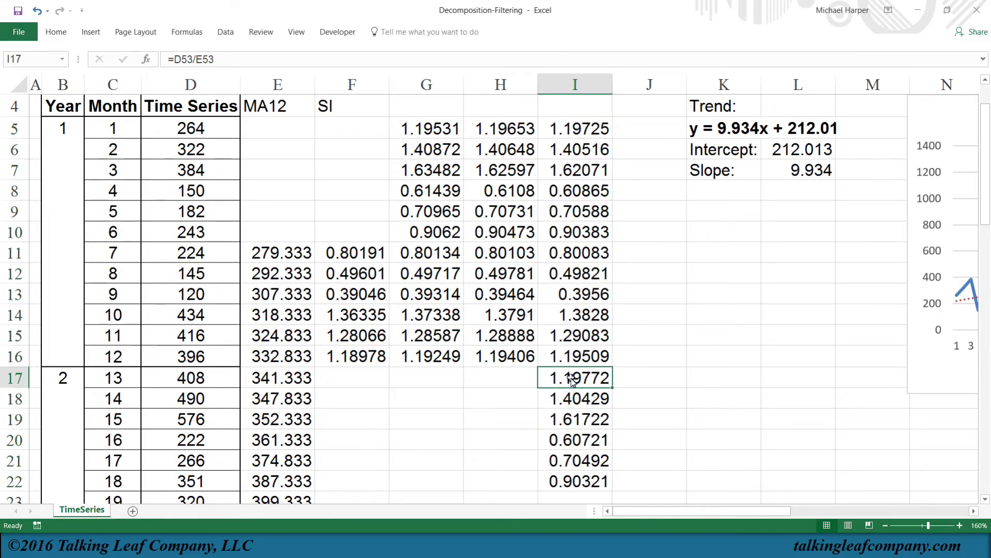
key("ctrl+shift+Down")
scroll(572, 379, "up", 1)
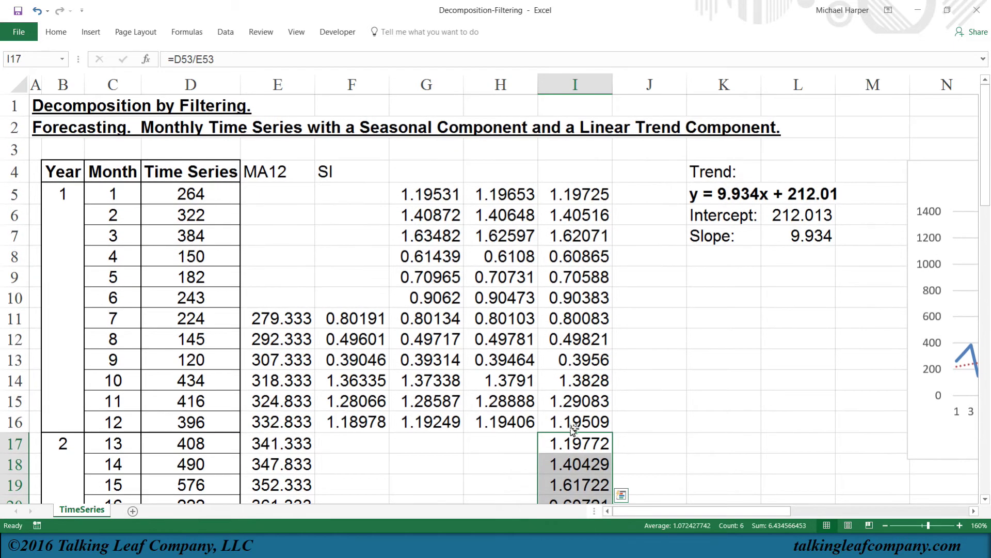
left_click_drag(560, 432, 634, 197)
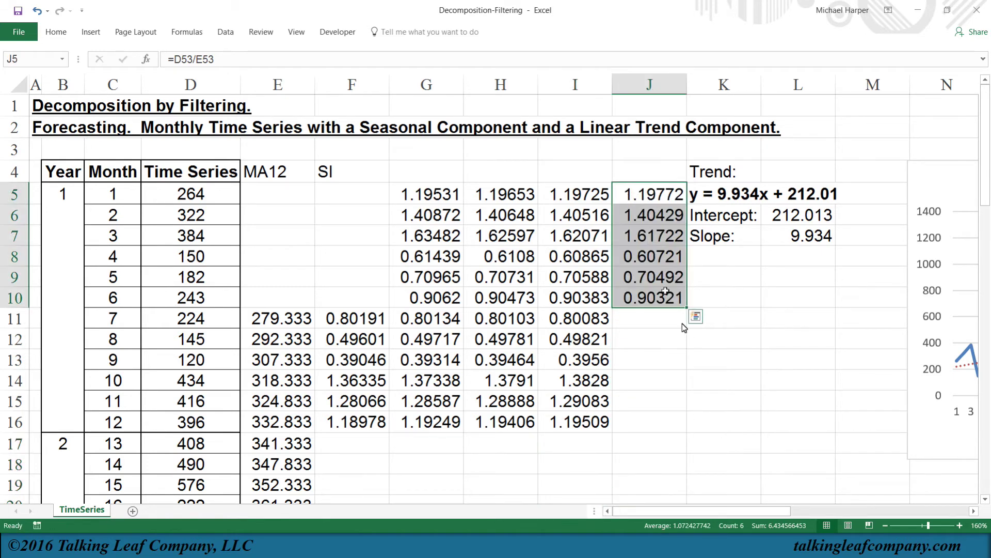
left_click(355, 84)
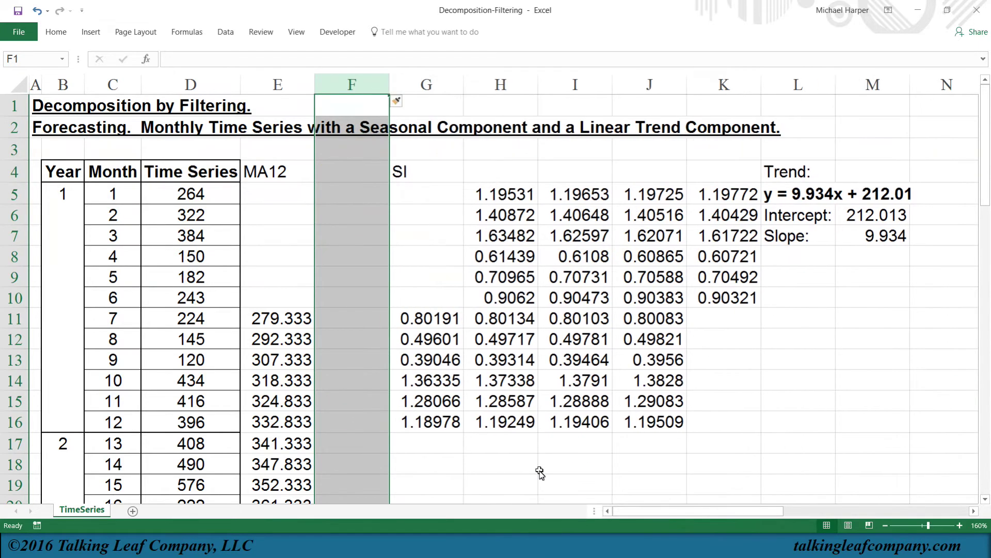
Step: Head column F SI and fill F5:F16 with =AVERAGE(G5:K5), from 1.1967 to 1.19286
left_click(351, 176)
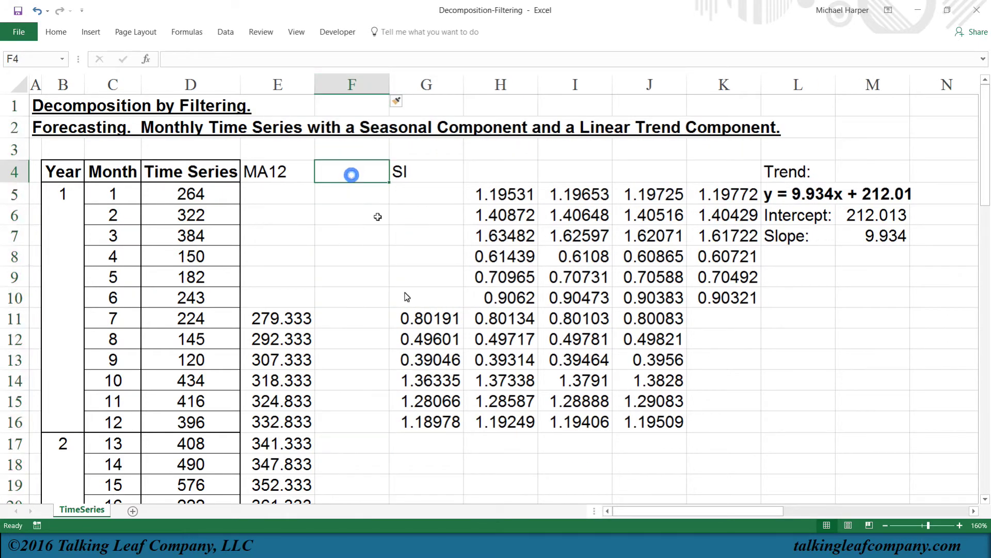
type("SI")
key("Return")
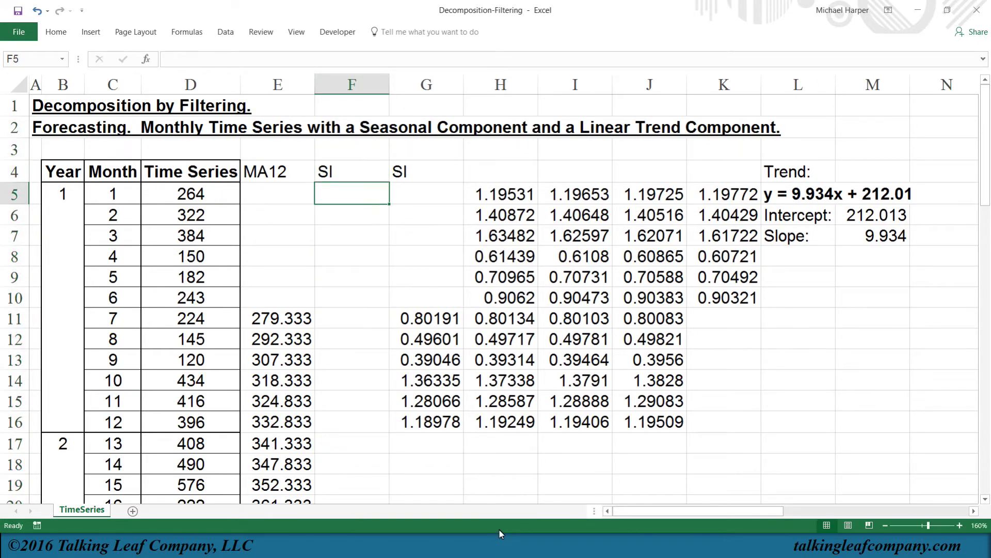
type("=average(")
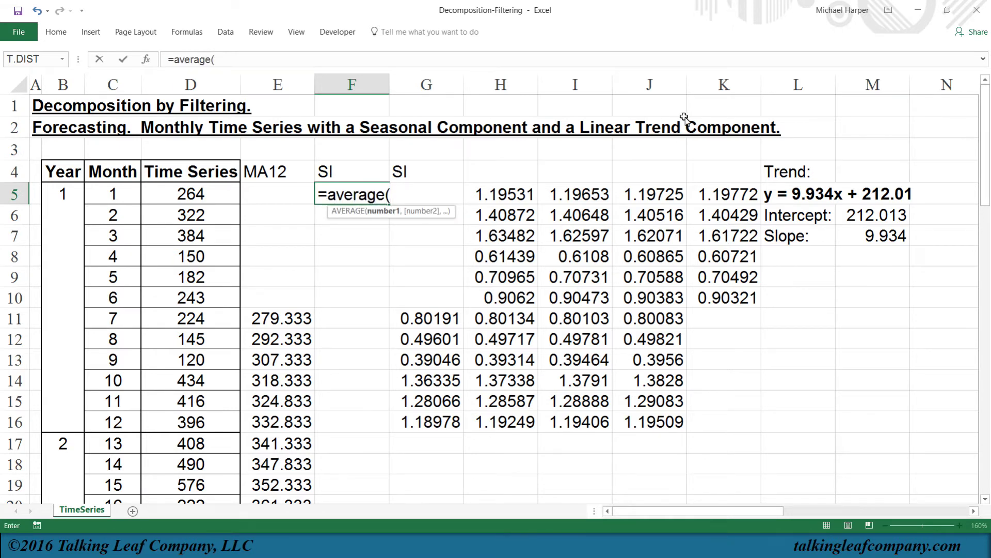
left_click(715, 195)
left_click_drag(715, 196, 453, 202)
type(")")
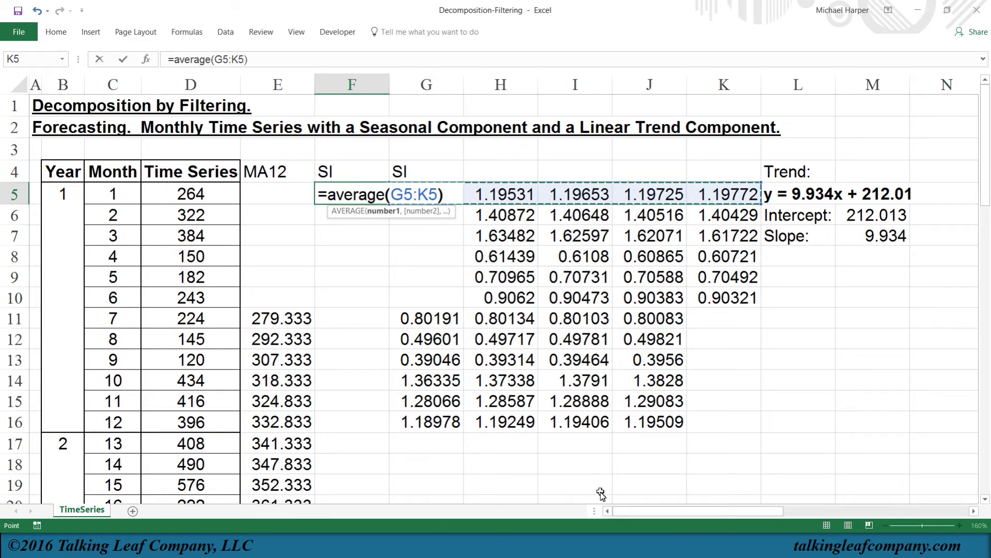
key("Return")
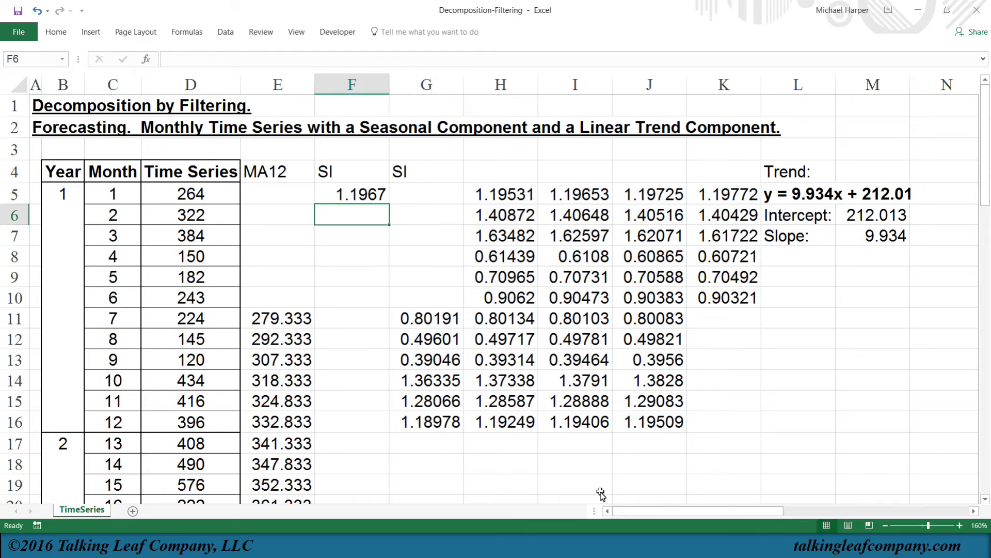
left_click(367, 197)
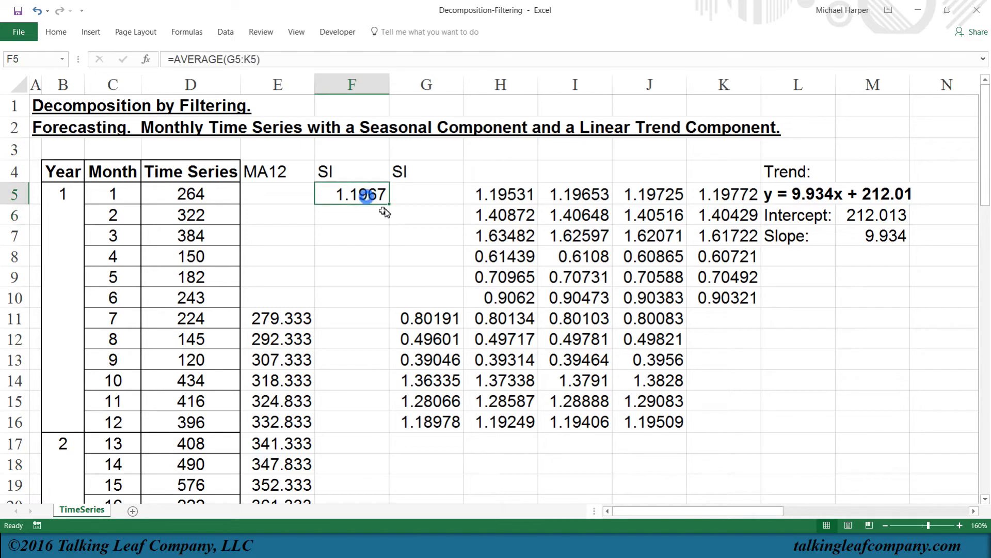
left_click_drag(390, 205, 391, 434)
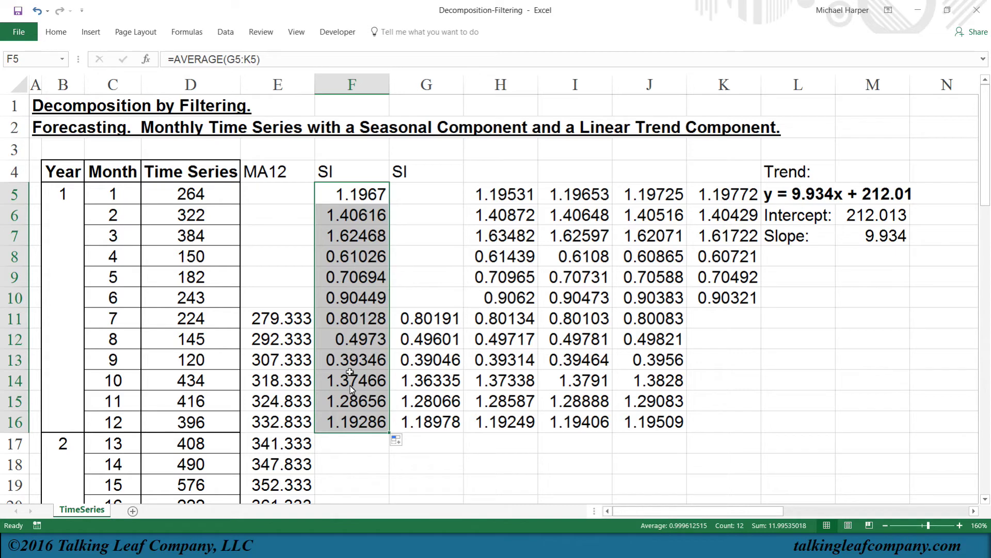
left_click(349, 84)
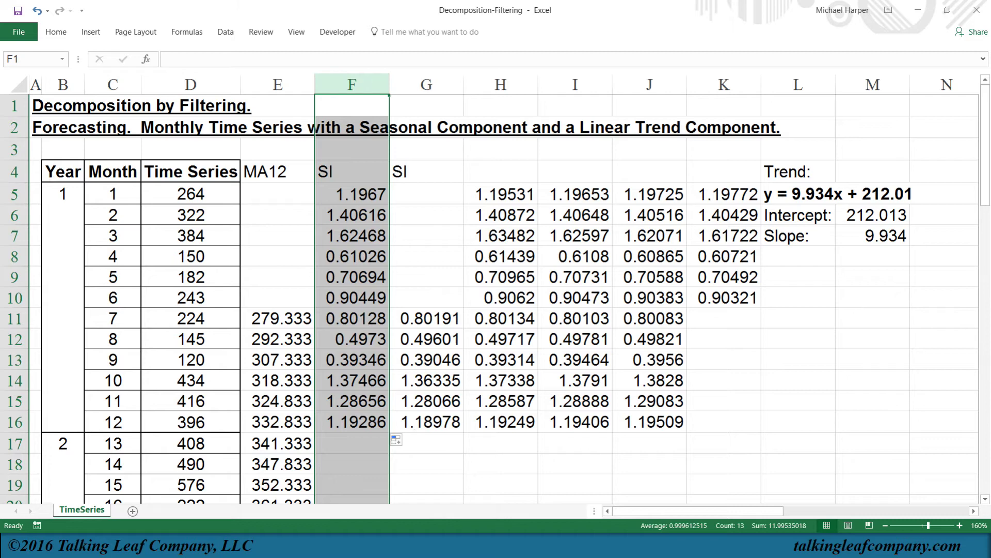
Step: Insert two blank columns at F, move the Trend equation, intercept and slope into F4:G7, and widen column G
key("ctrl+shift+plus")
key("ctrl+shift+plus")
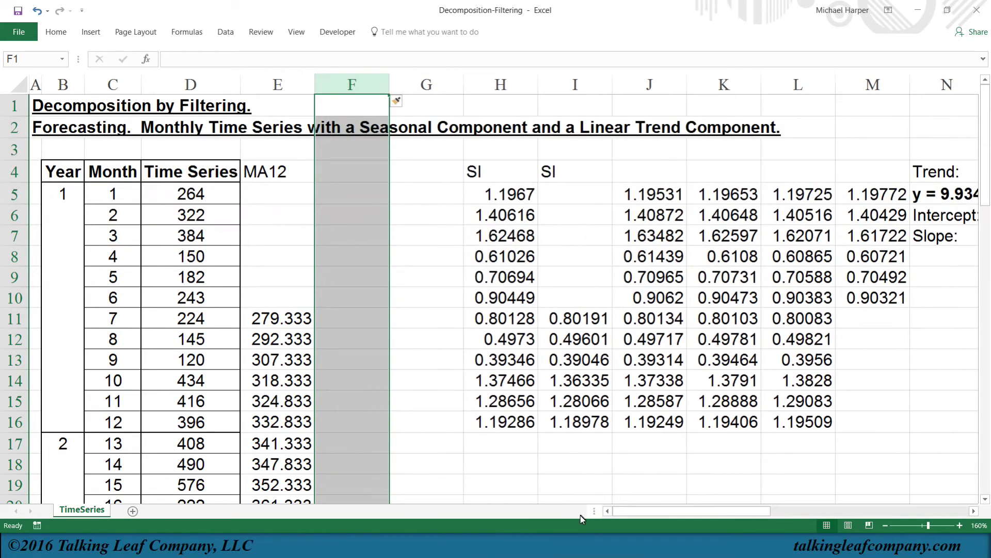
left_click_drag(943, 175, 846, 243)
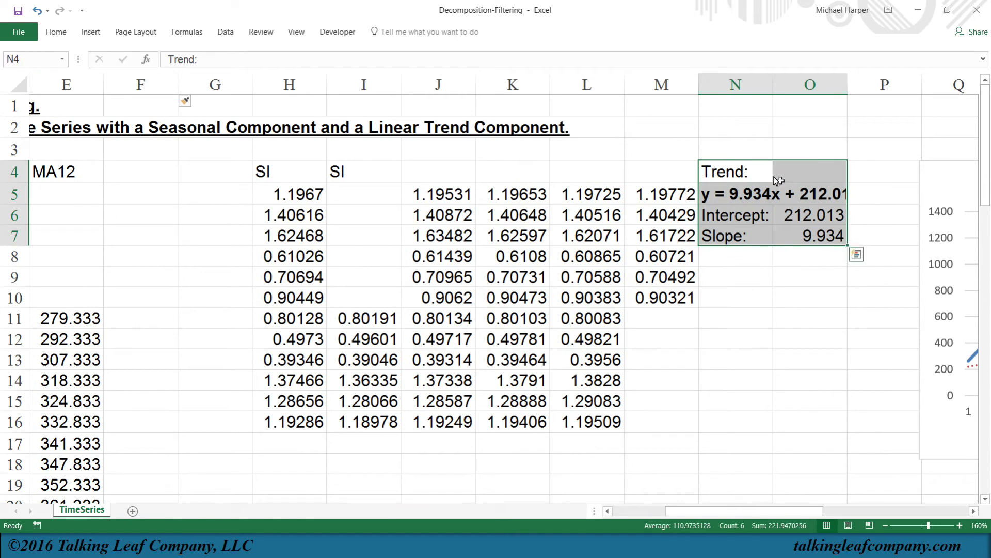
left_click_drag(732, 161, 183, 185)
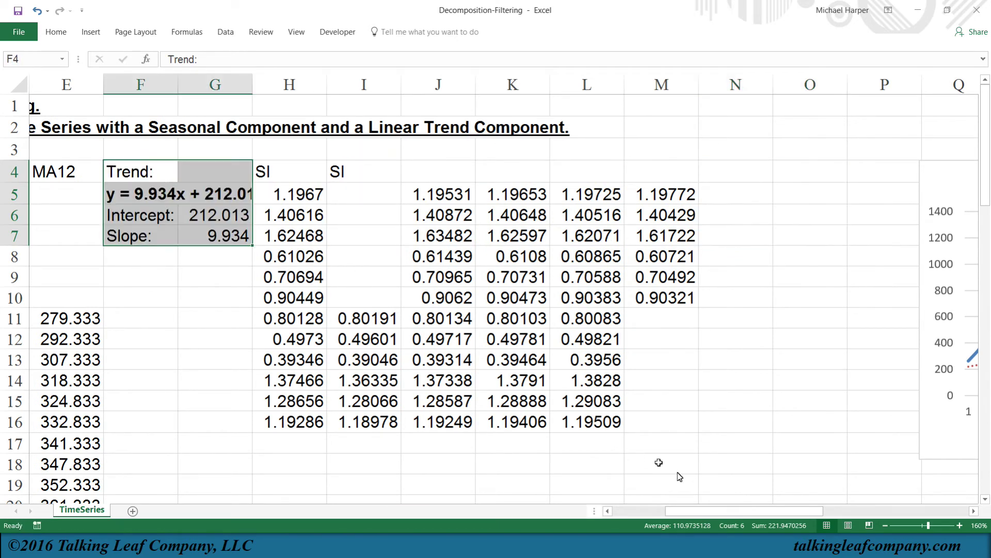
left_click_drag(253, 84, 262, 84)
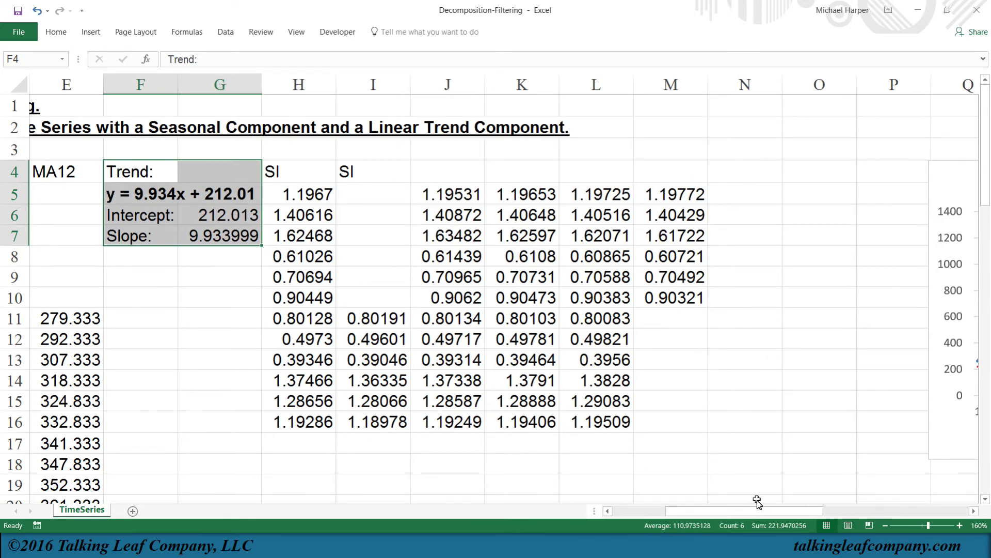
left_click_drag(750, 511, 697, 510)
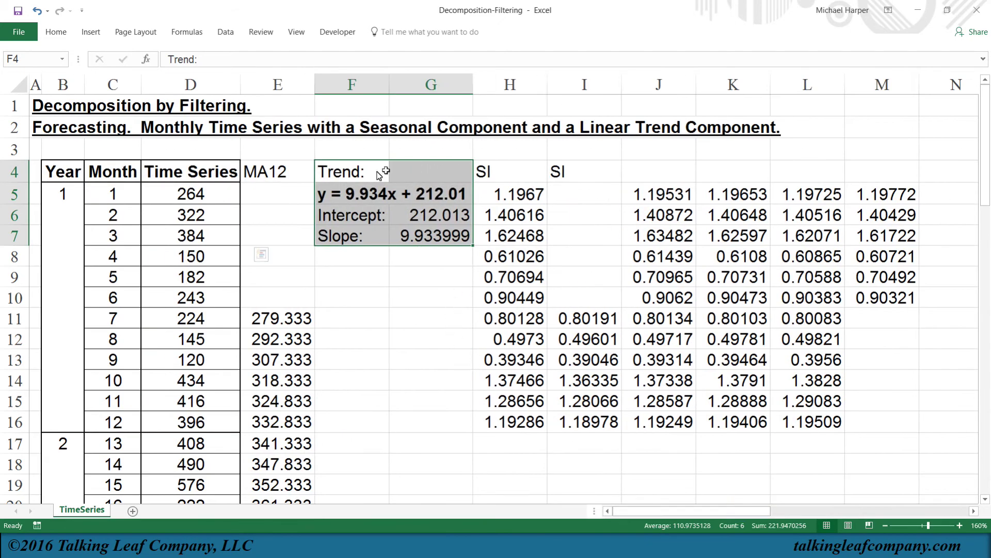
Step: Insert a blank column E with the heading 'Forecast' in E4, then select the Trend and SI block G4:I16
left_click(277, 83)
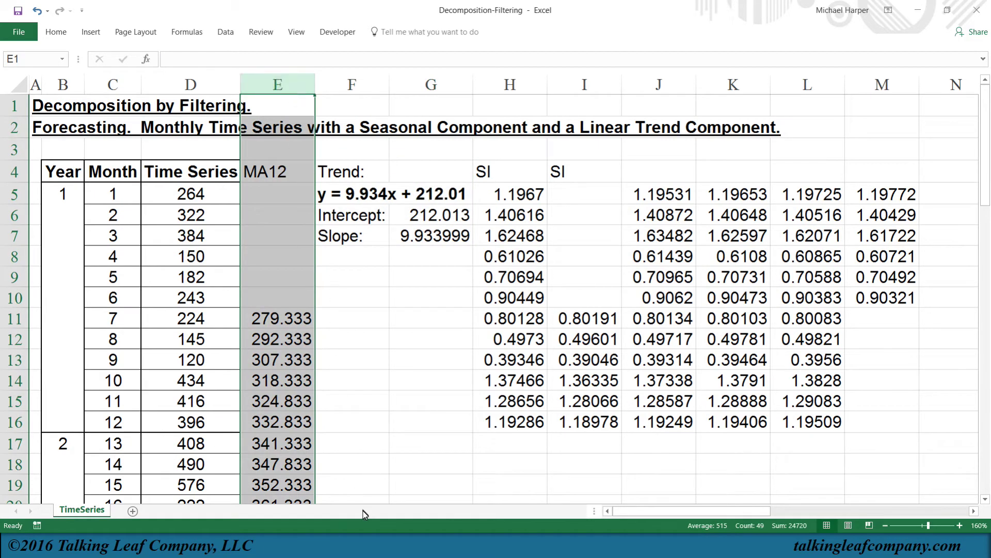
key("ctrl+plus")
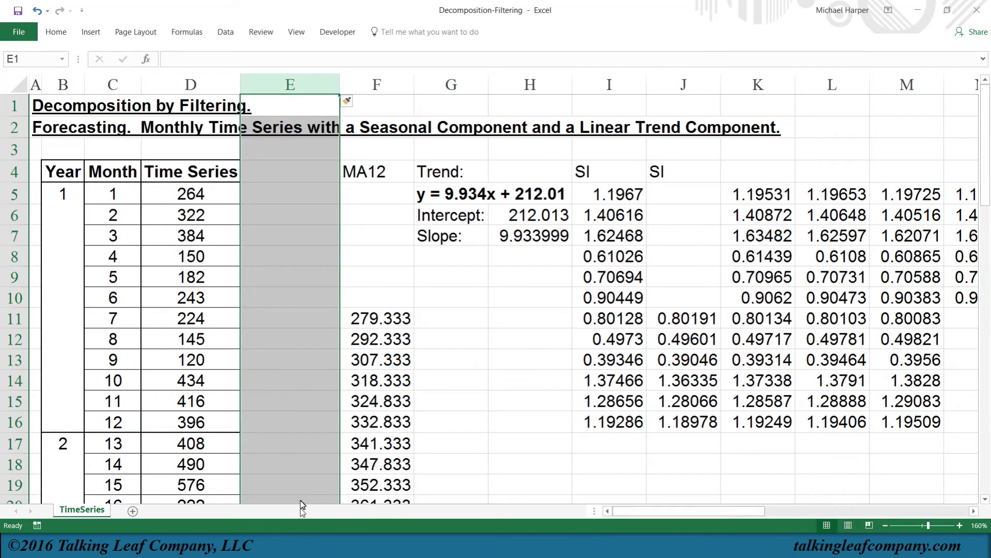
left_click(281, 179)
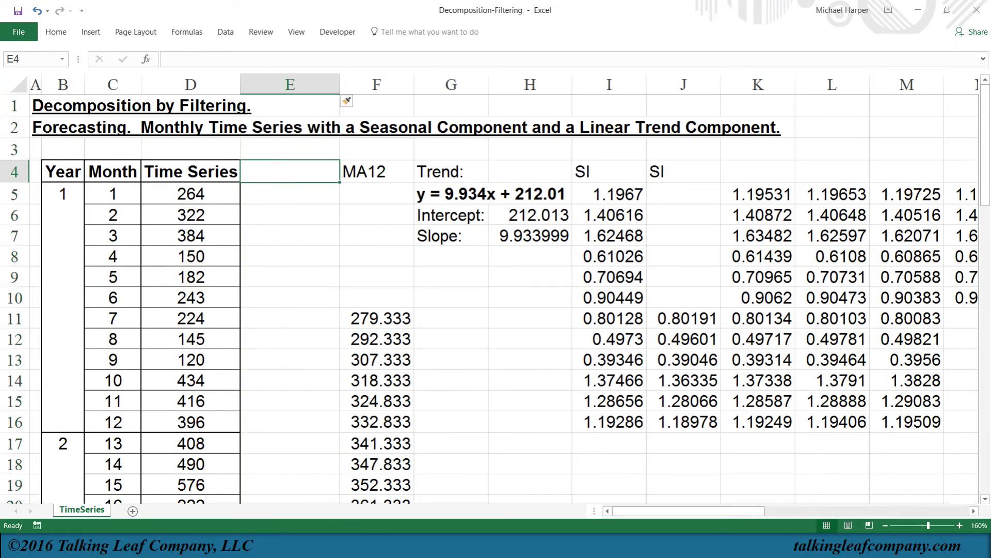
type("Forecast")
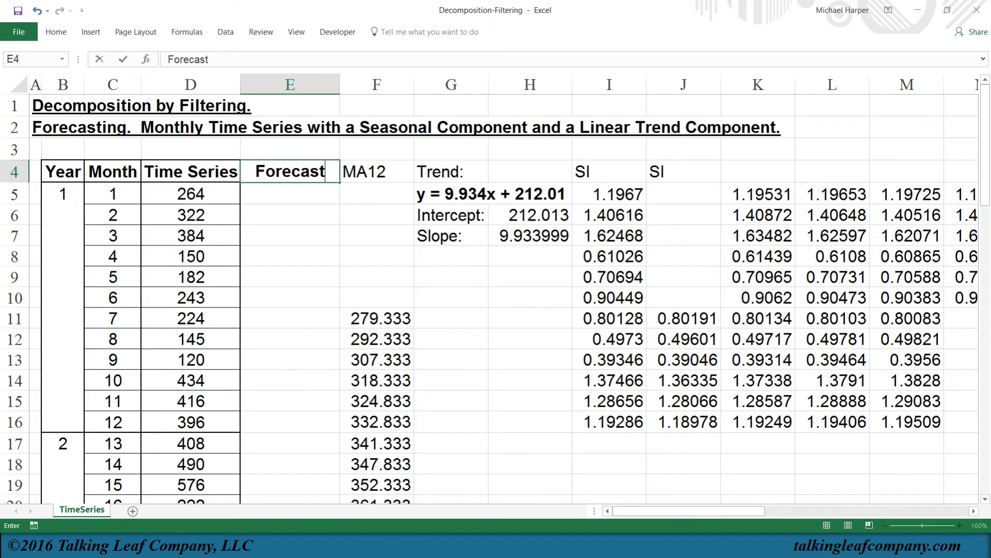
left_click_drag(439, 172, 604, 424)
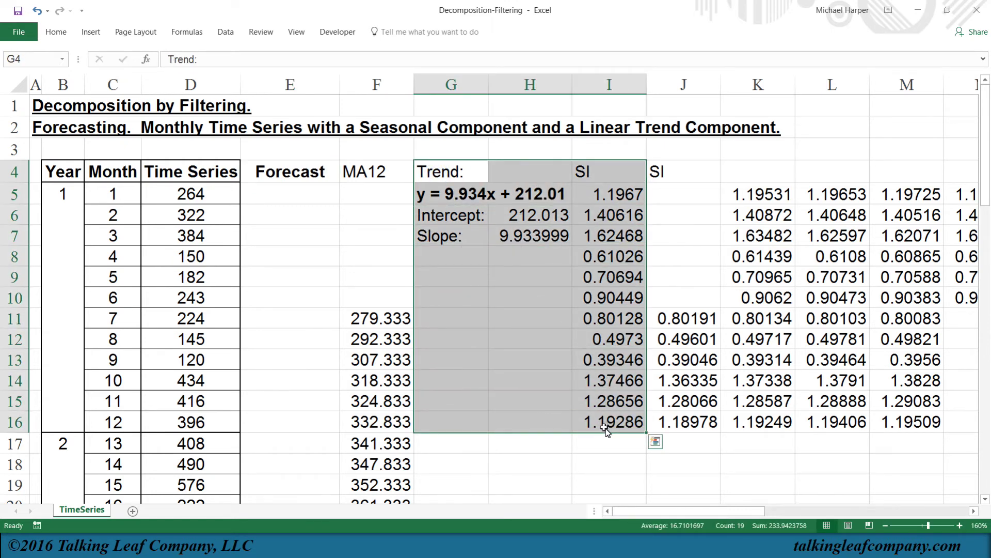
Step: Copy the Trend and SI block G4:I16 and paste it as values only at F64
key("ctrl+c")
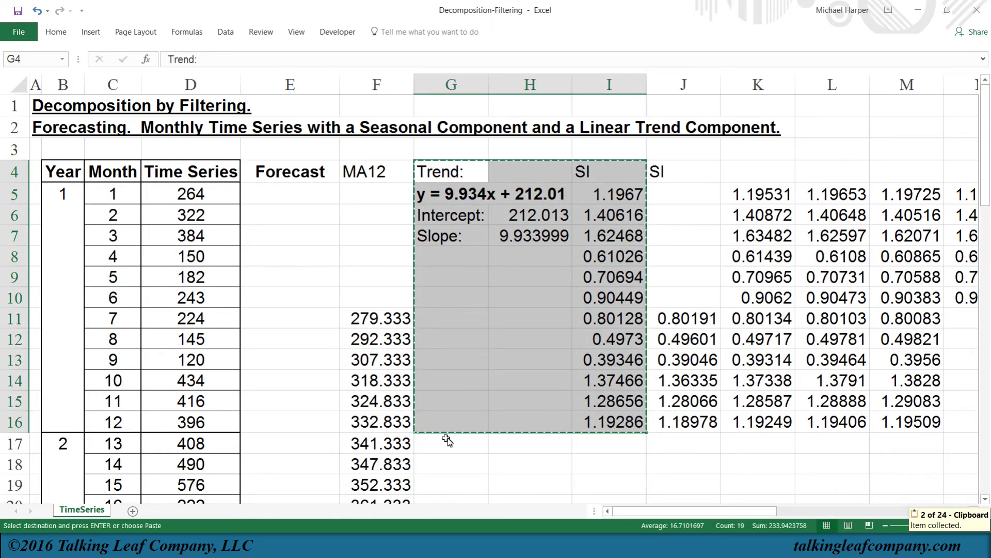
scroll(453, 431, "down", 19)
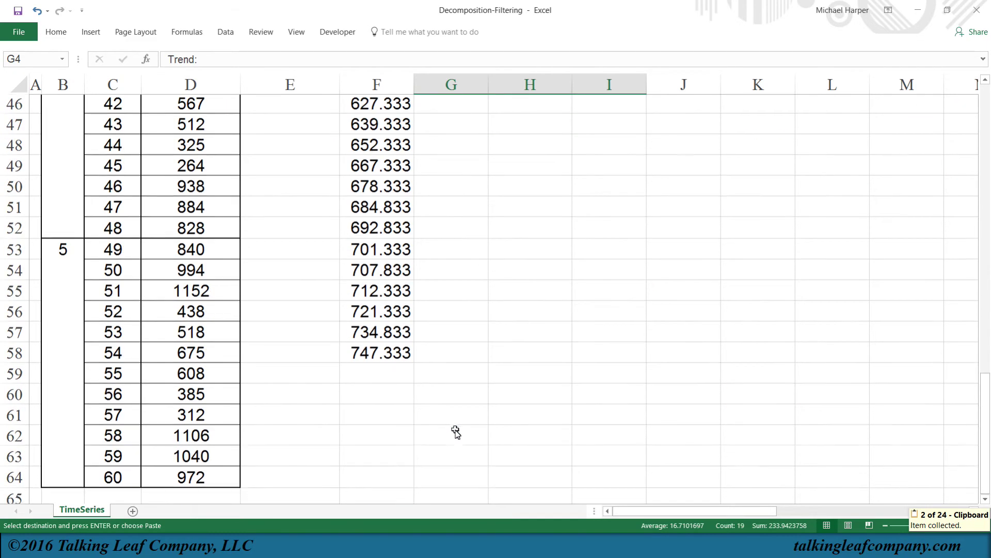
left_click(386, 230)
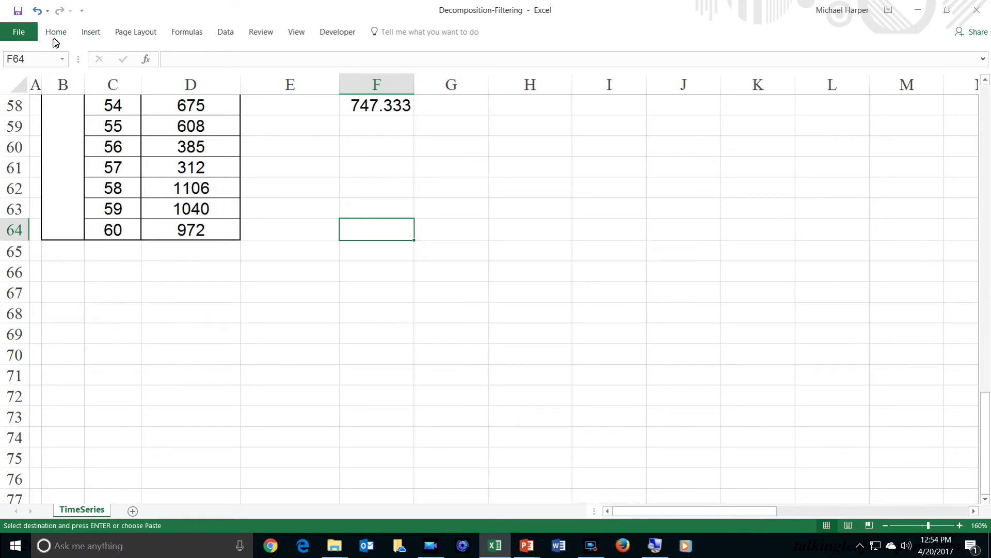
left_click(55, 32)
left_click(14, 84)
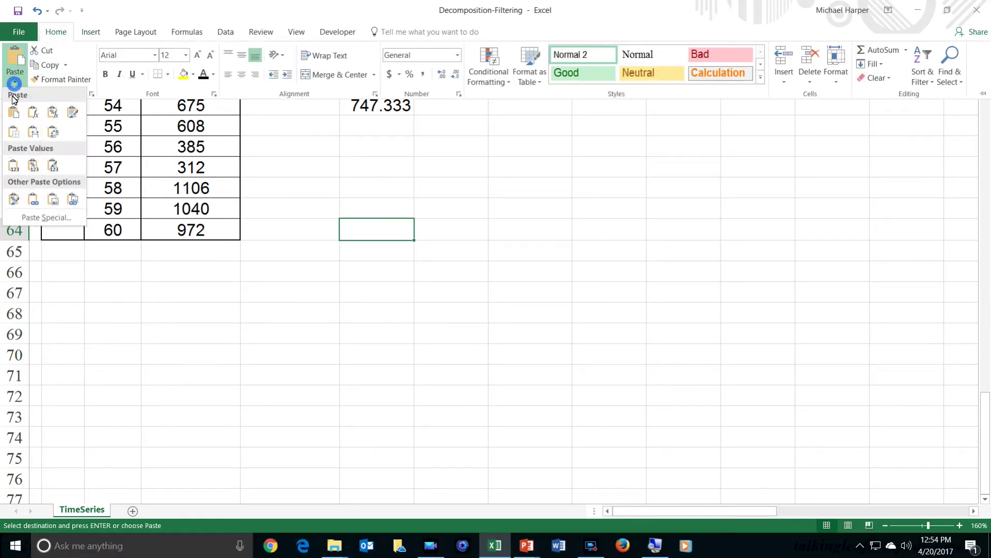
left_click(13, 165)
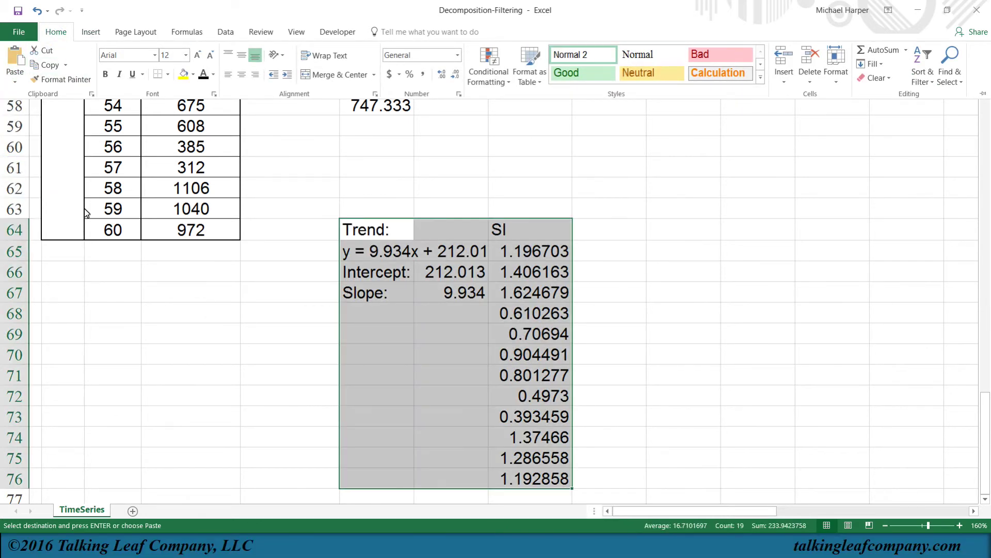
Step: Enter year 6 in B65 and fill C65:C76 with month numbers 61–72 using =1+C64
scroll(243, 230, "up", 3)
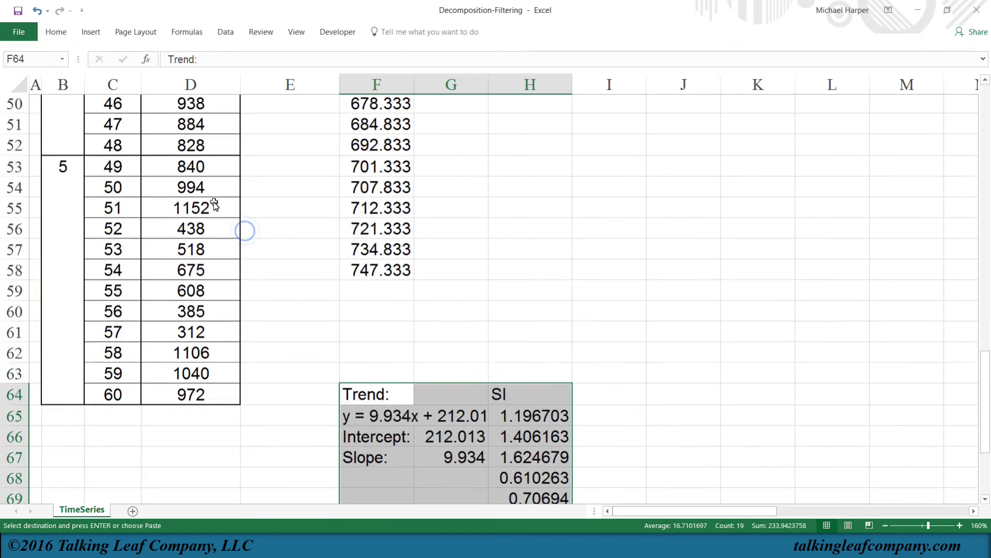
scroll(243, 230, "down", 2)
left_click(74, 320)
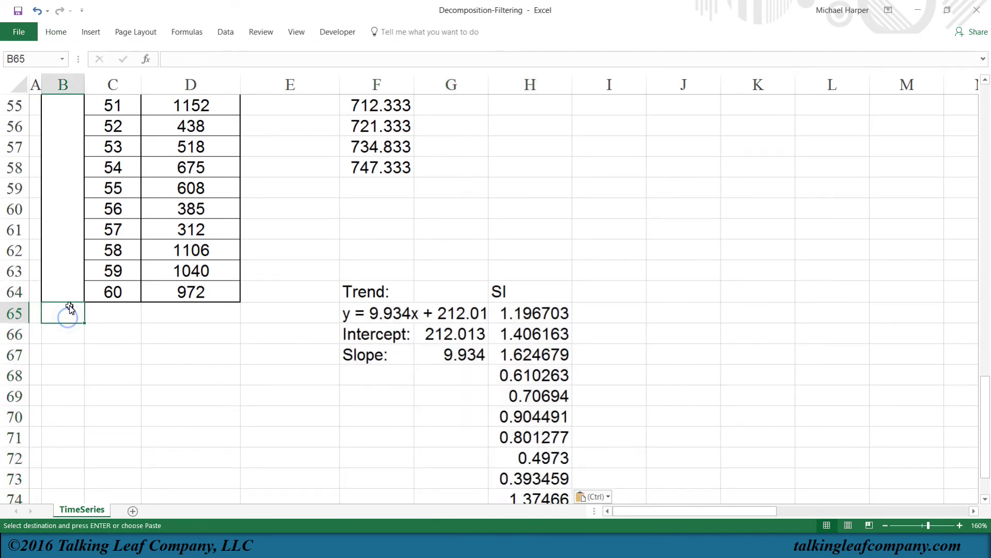
type("6")
left_click(128, 316)
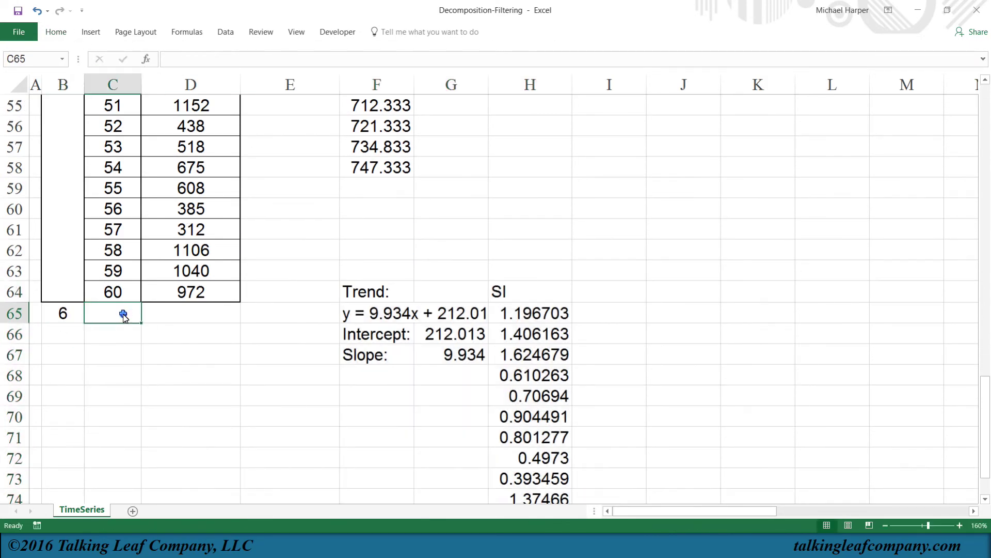
type("=1+")
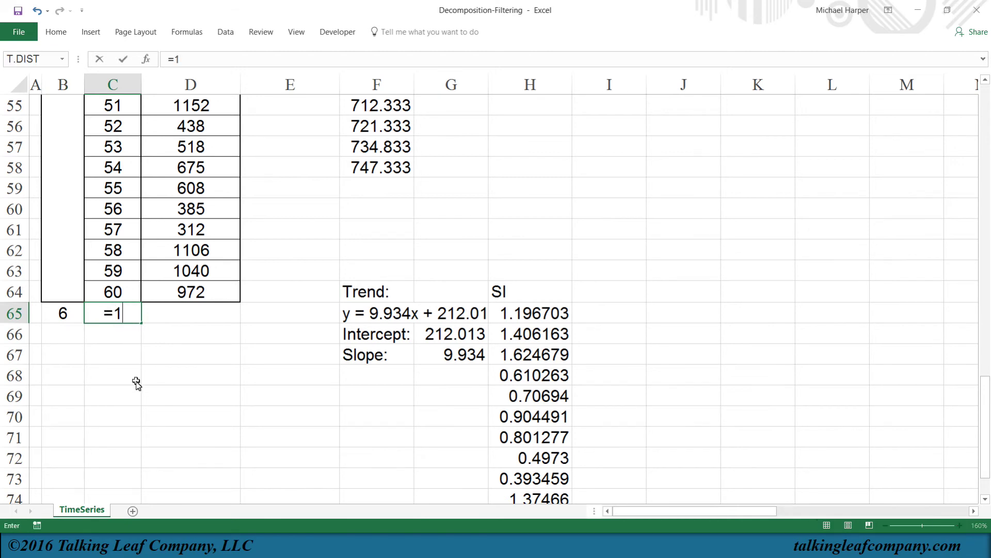
left_click(114, 293)
key("Return")
left_click(124, 314)
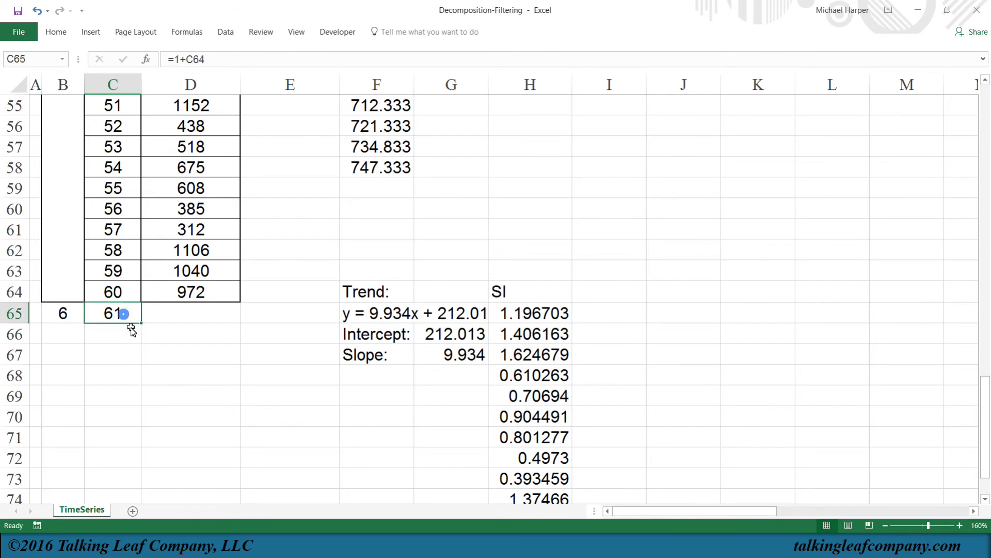
left_click_drag(141, 323, 146, 487)
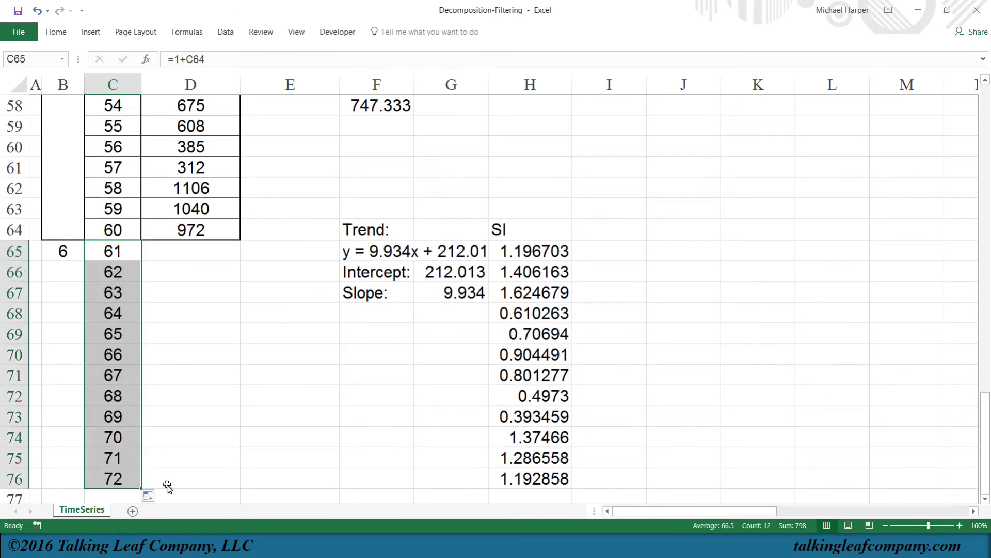
left_click(287, 258)
Step: Enter the month-61 forecast formula =H65*($G$66+$G$67*C65) in E65
type("=")
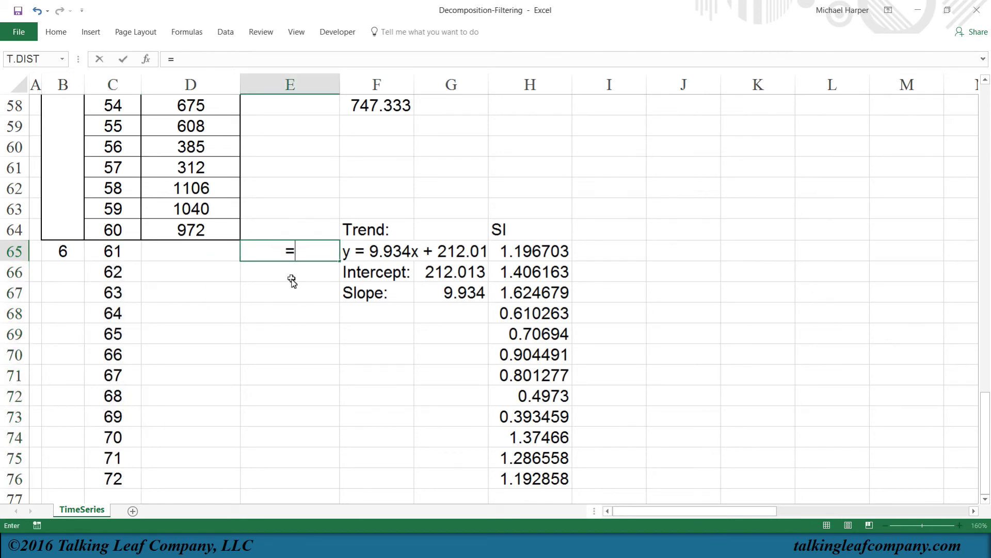
left_click(532, 251)
type("*")
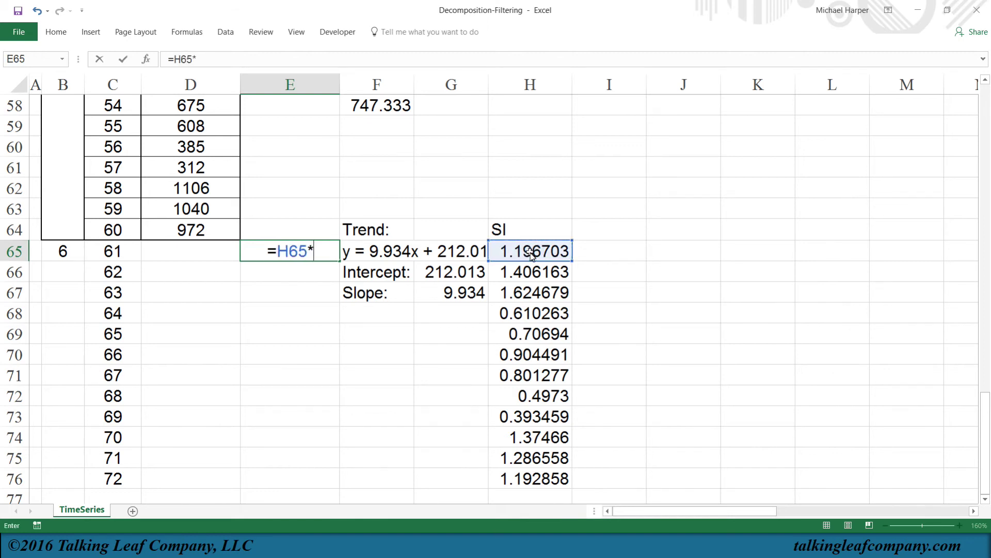
type("(")
left_click(461, 277)
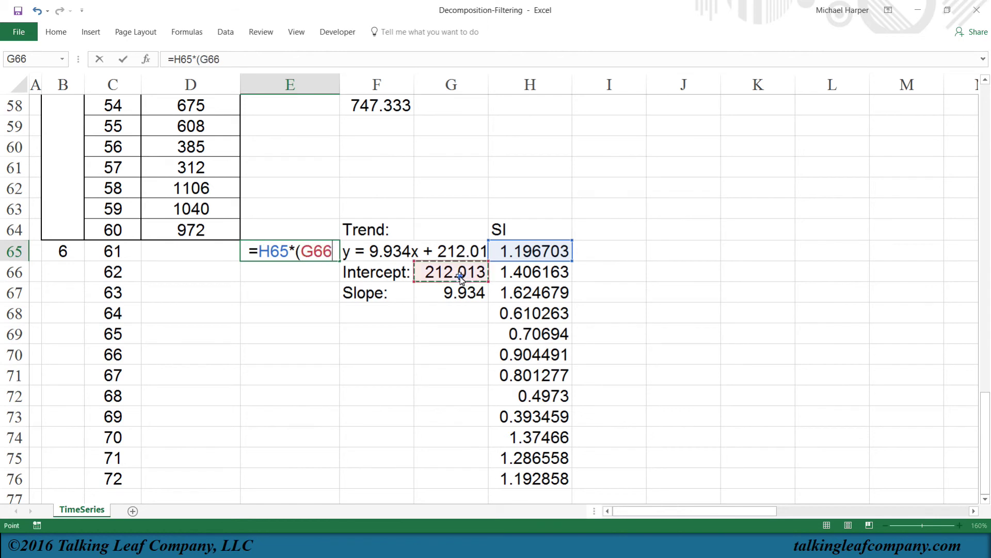
key("F4")
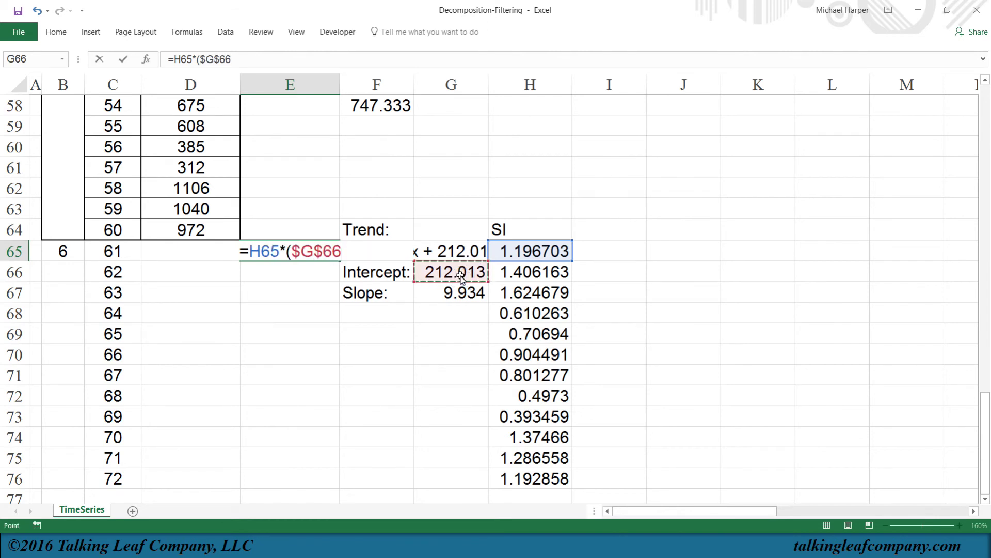
type("+")
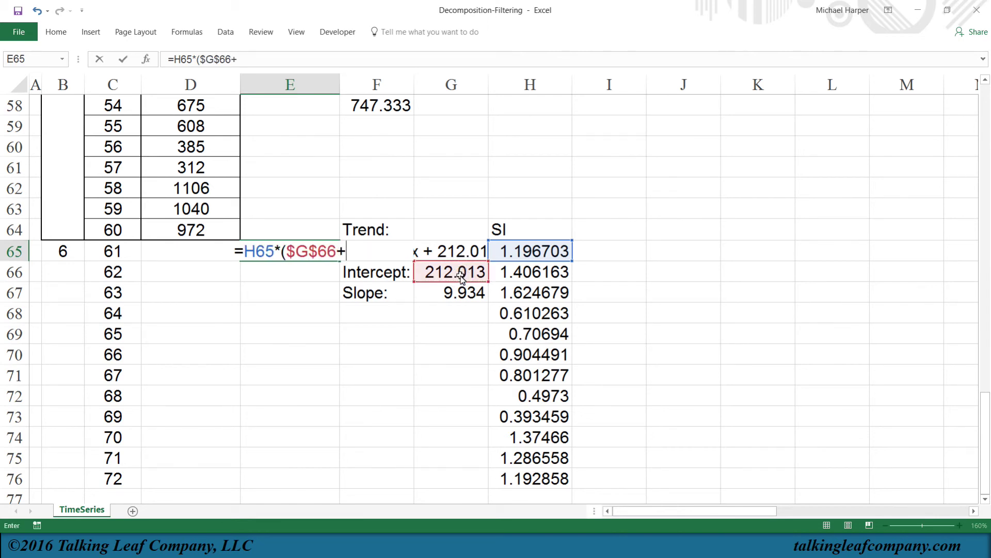
left_click(461, 295)
key("F4")
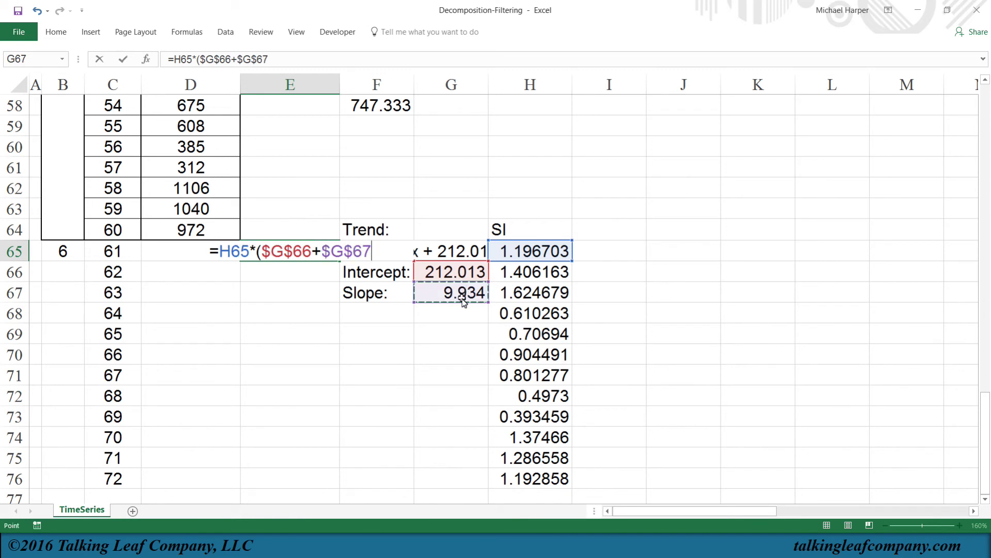
type("*")
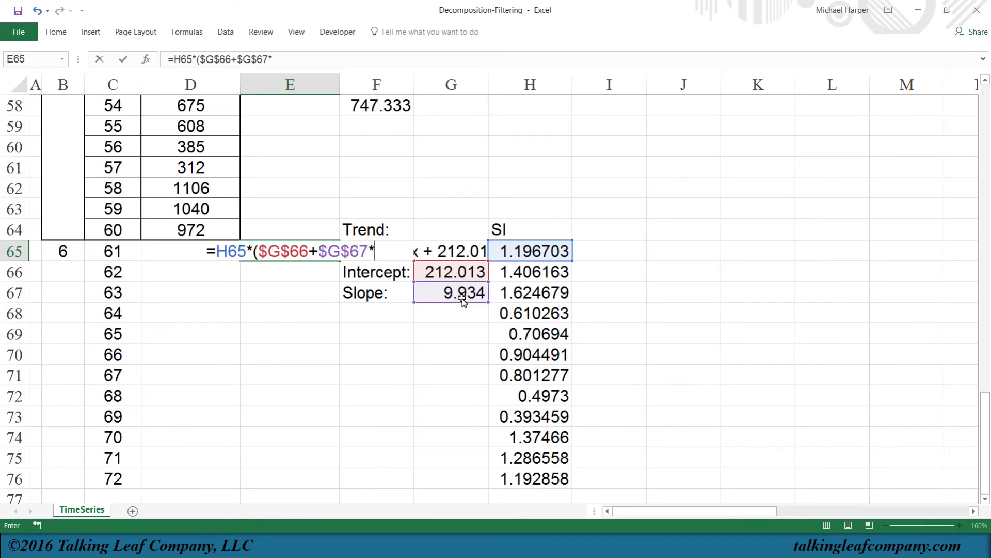
left_click(113, 253)
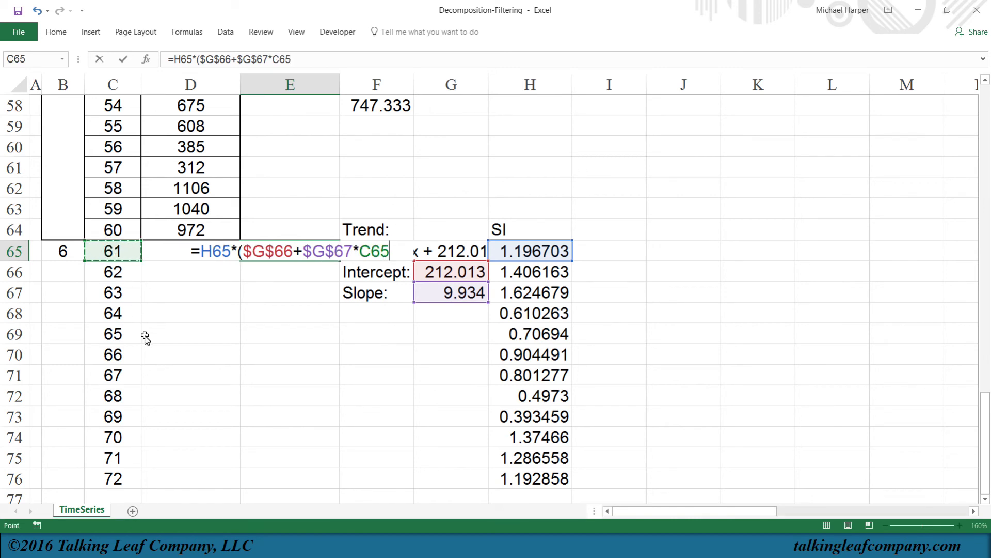
type(")")
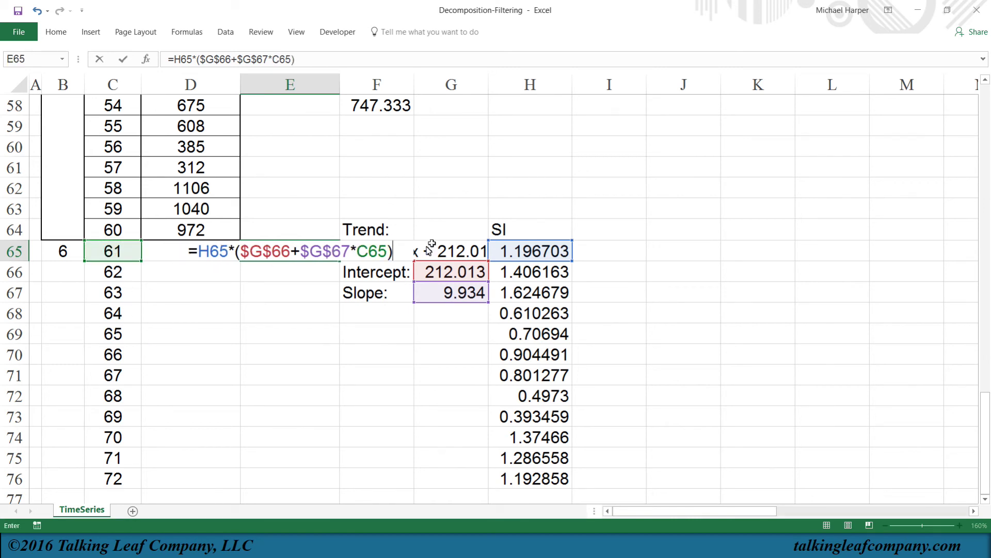
key("Return")
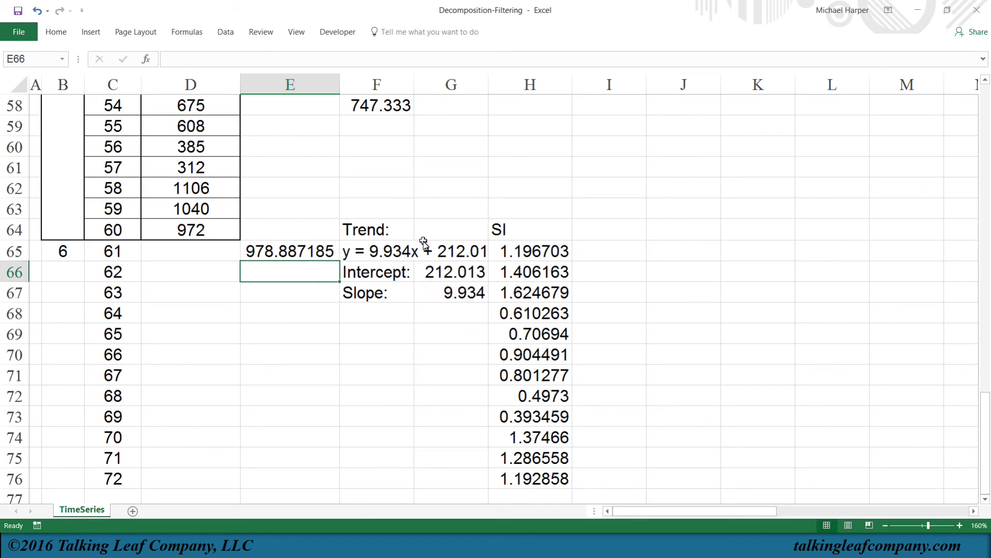
Step: Copy the forecast formula down E65:E76, ending at 1106.09103 for month 72
left_click(316, 253)
left_click_drag(339, 261, 327, 496)
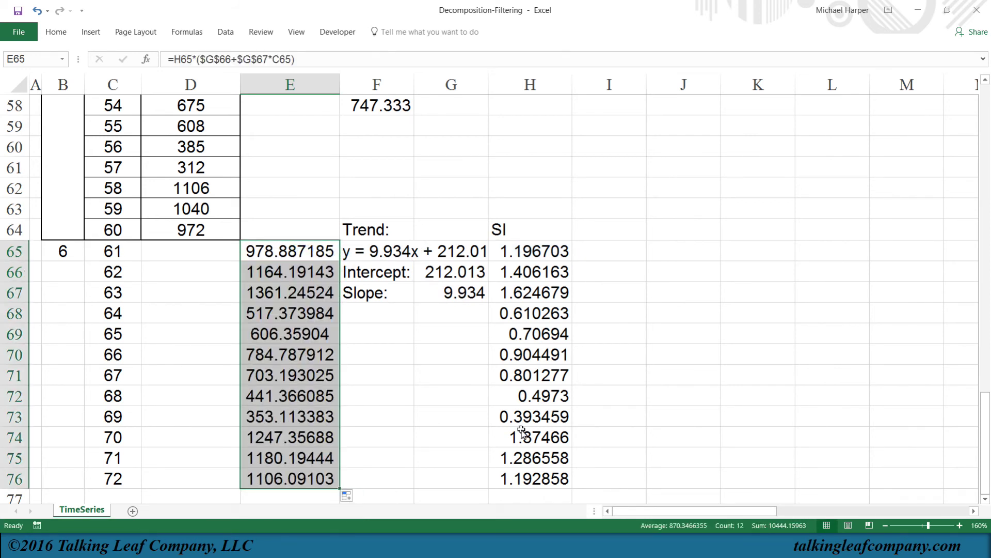
left_click(446, 401)
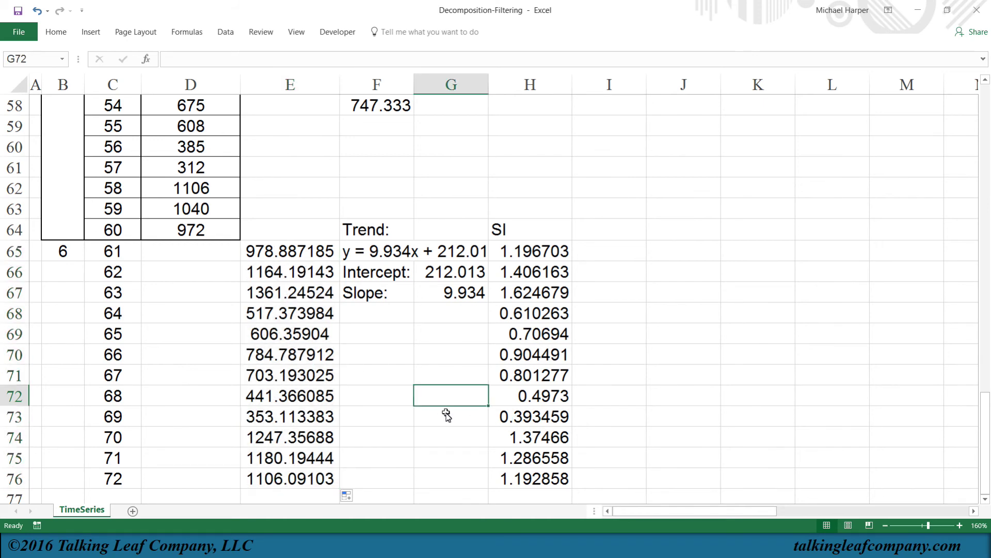
Step: Return to the top of the sheet and bring the Time Series chart beside the data
key("ctrl+Home")
left_click_drag(684, 510, 724, 511)
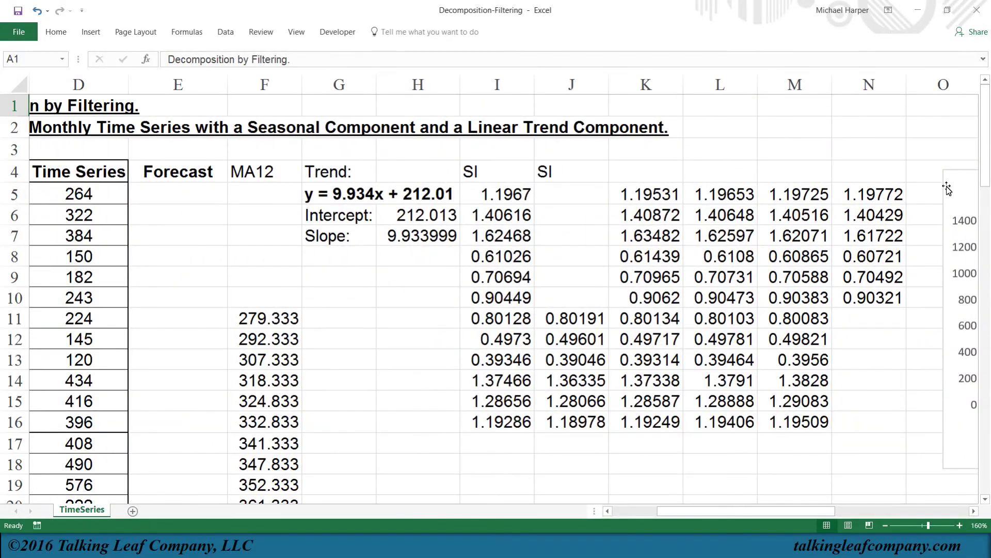
left_click_drag(948, 189, 234, 179)
Step: Delete the trendline equation label and the dotted linear trendline from the chart
left_click(340, 279)
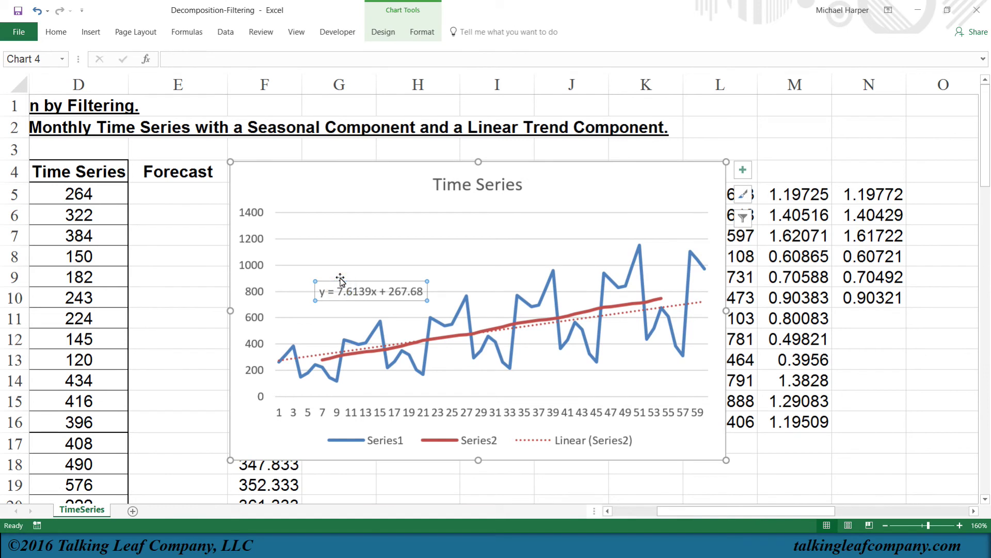
left_click(339, 279)
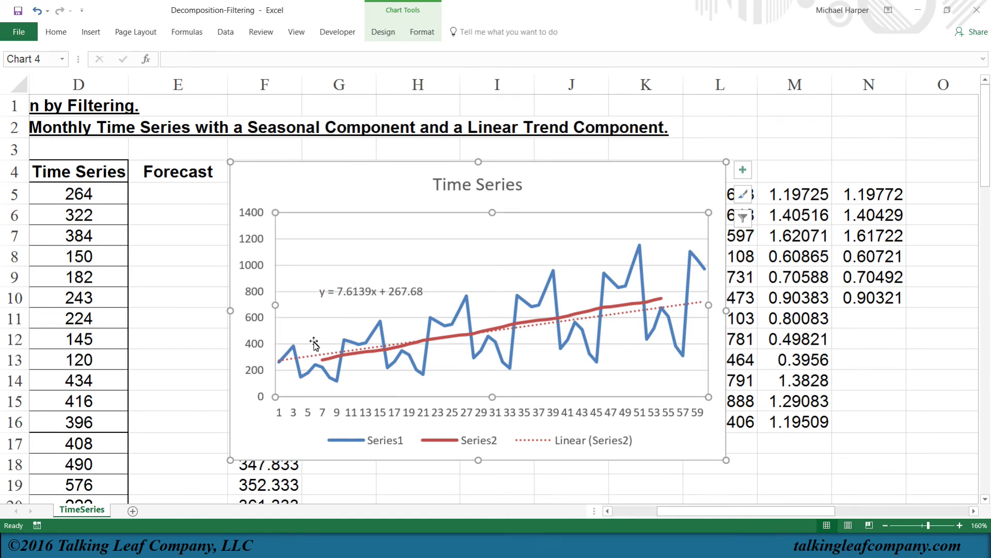
left_click(337, 287)
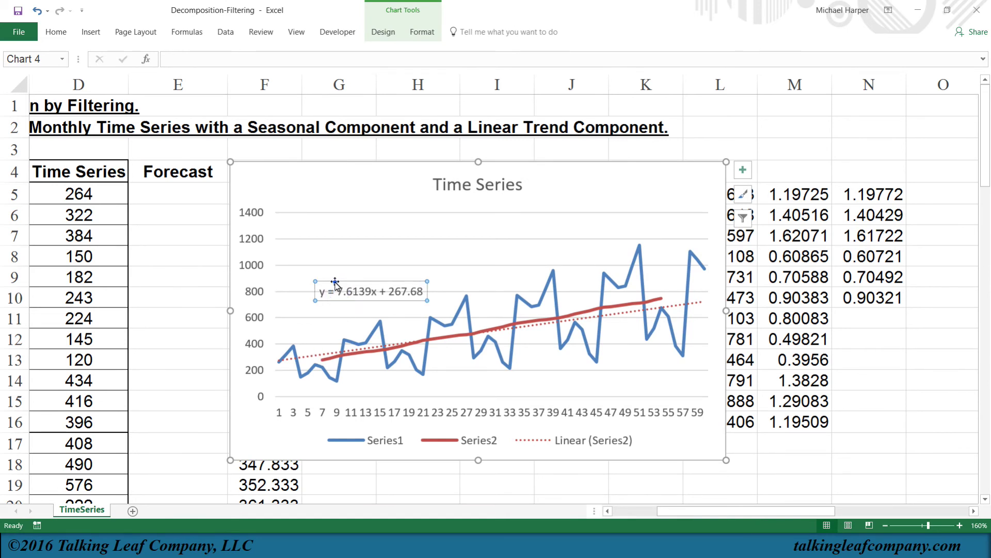
key("Delete")
left_click(313, 356)
key("Delete")
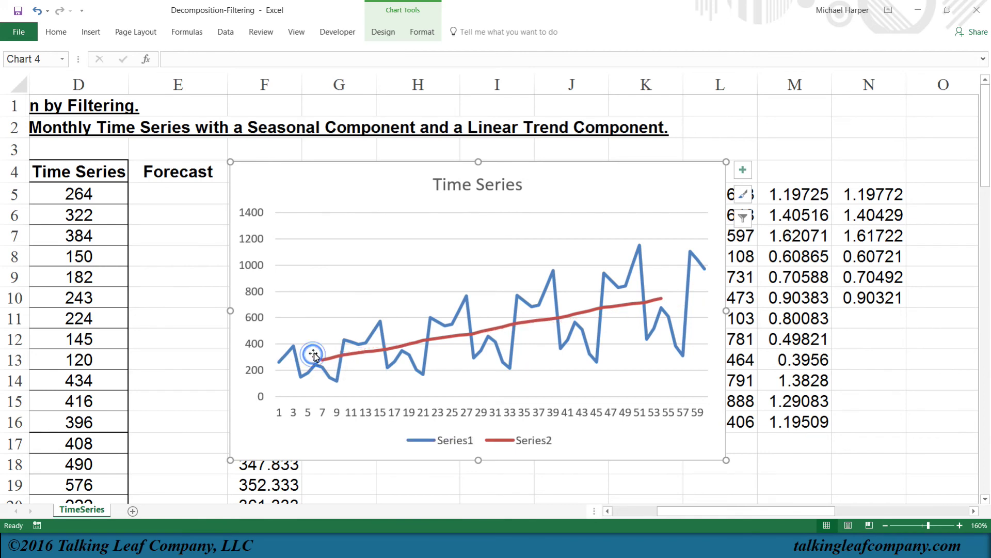
left_click_drag(717, 511, 673, 511)
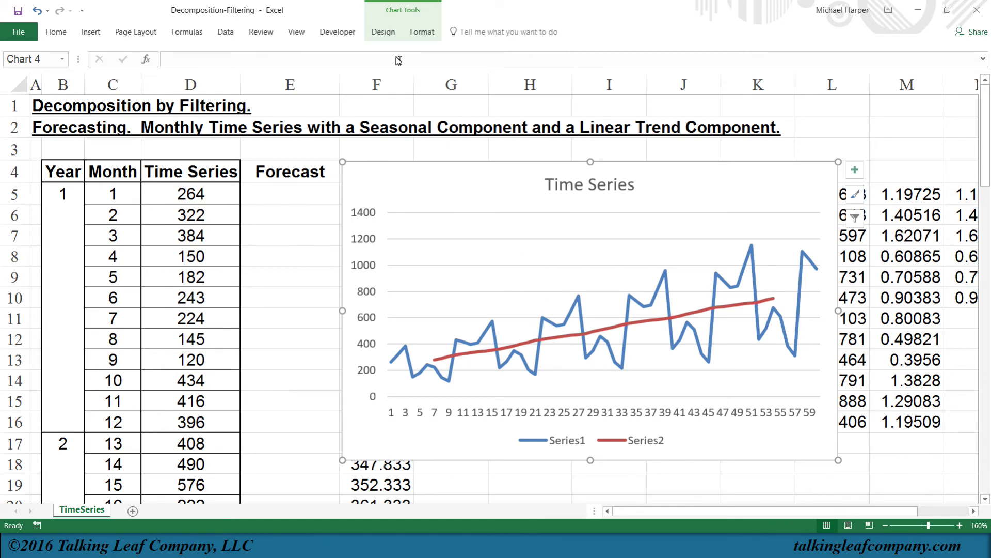
left_click(383, 34)
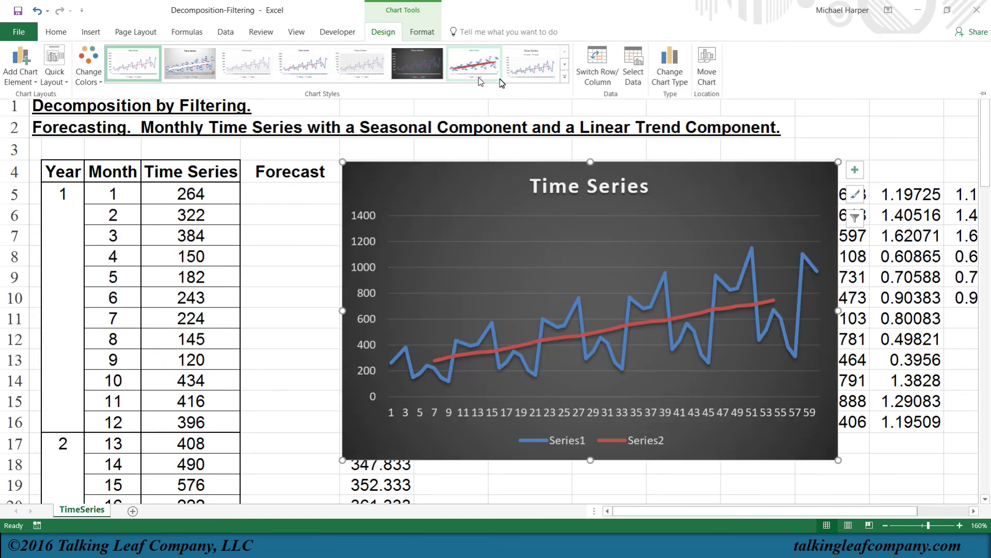
Step: Add Series3 to the Time Series chart with values =TimeSeries!$E$5:$E$76
left_click(634, 78)
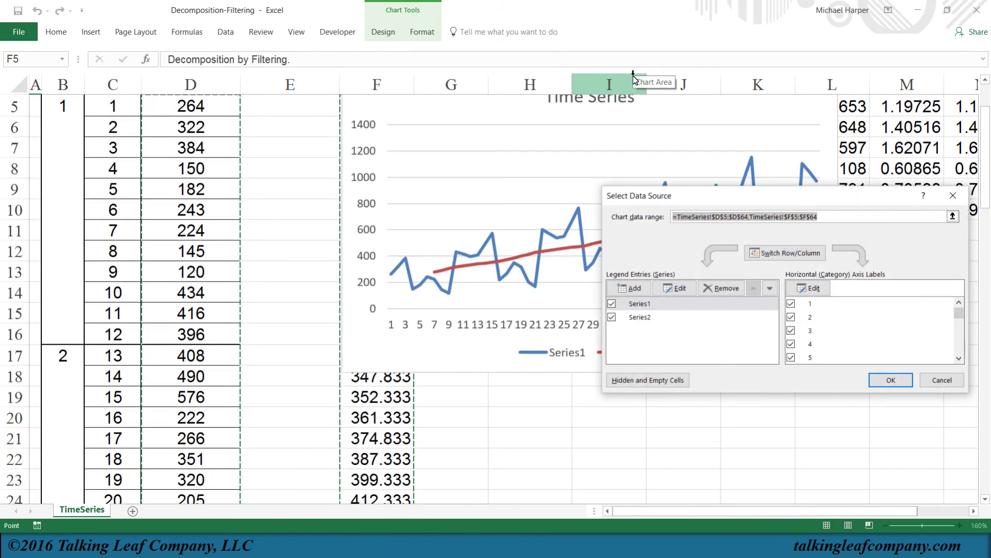
left_click(635, 287)
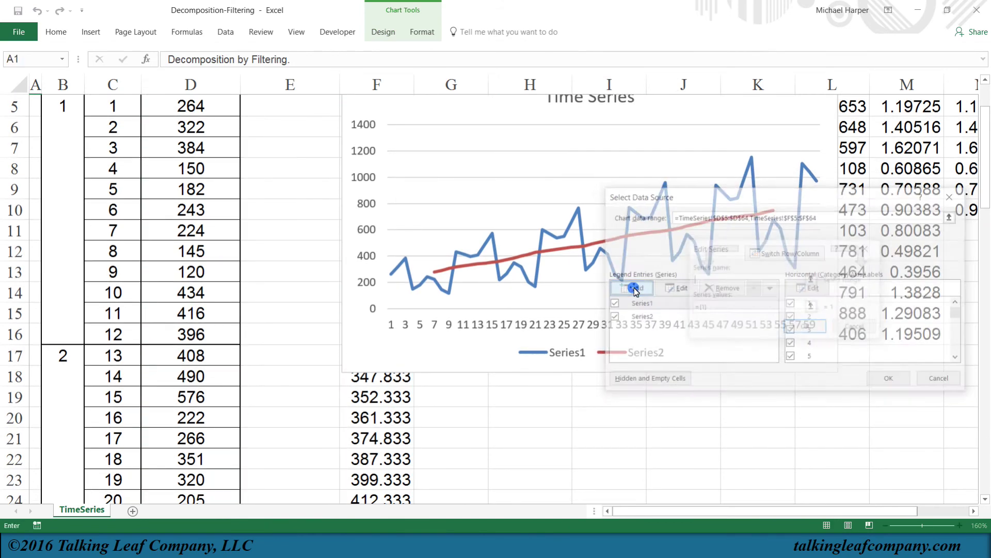
left_click(720, 307)
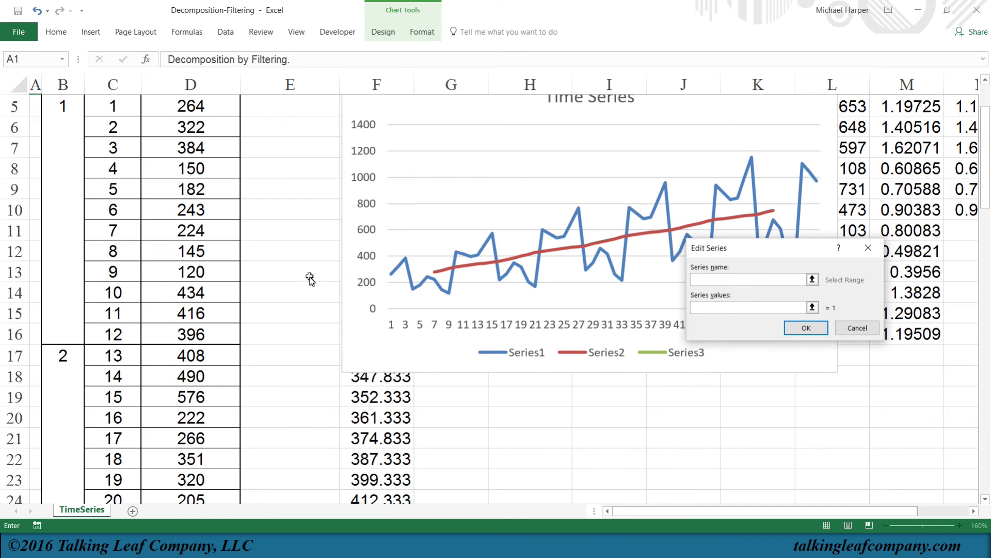
scroll(309, 277, "up", 2)
left_click(285, 195)
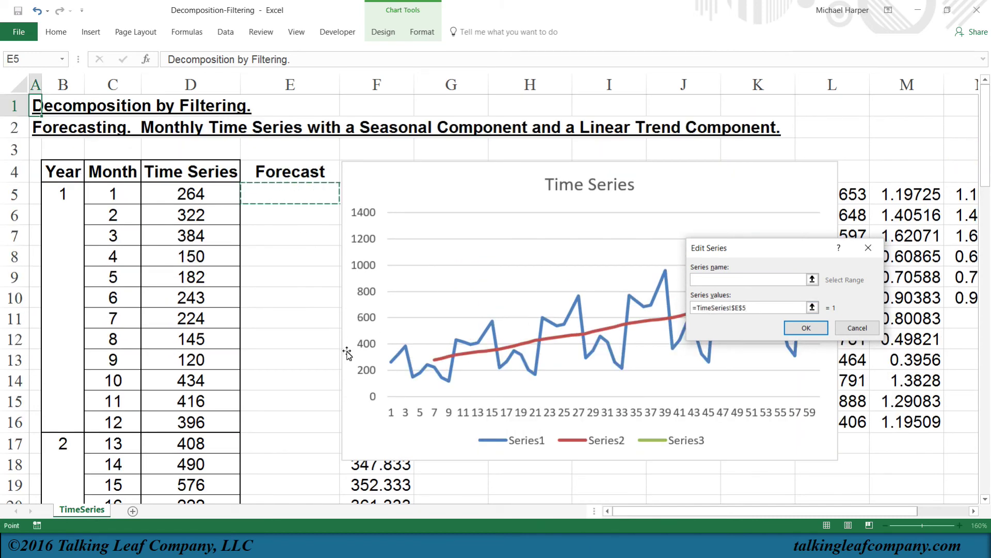
key("ctrl+shift+Down")
key("ctrl+shift+Down")
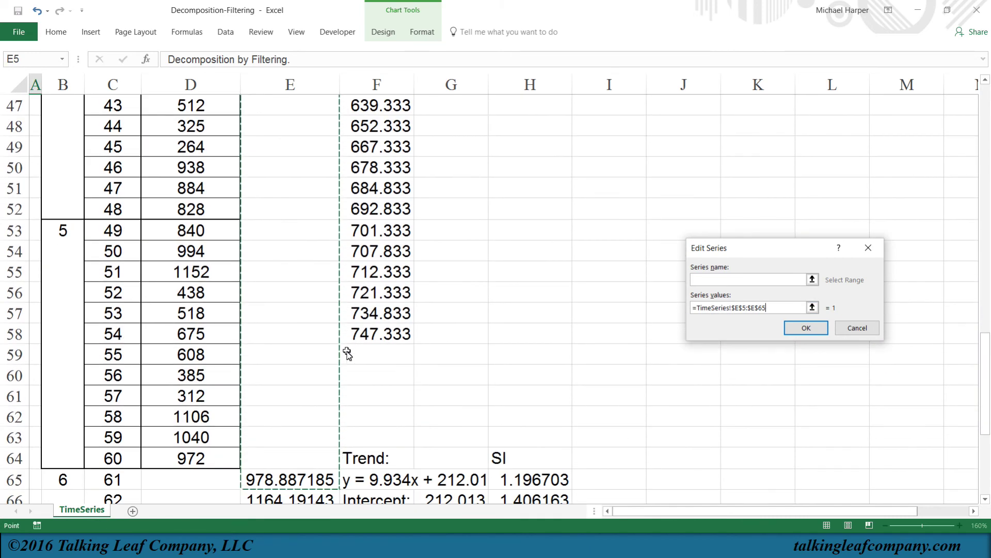
left_click(806, 327)
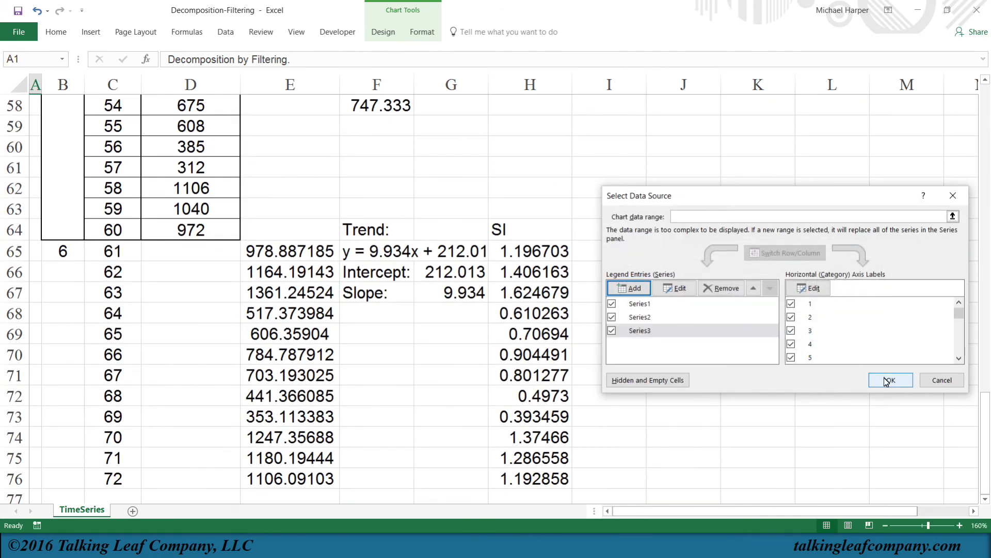
left_click(887, 379)
left_click(682, 382)
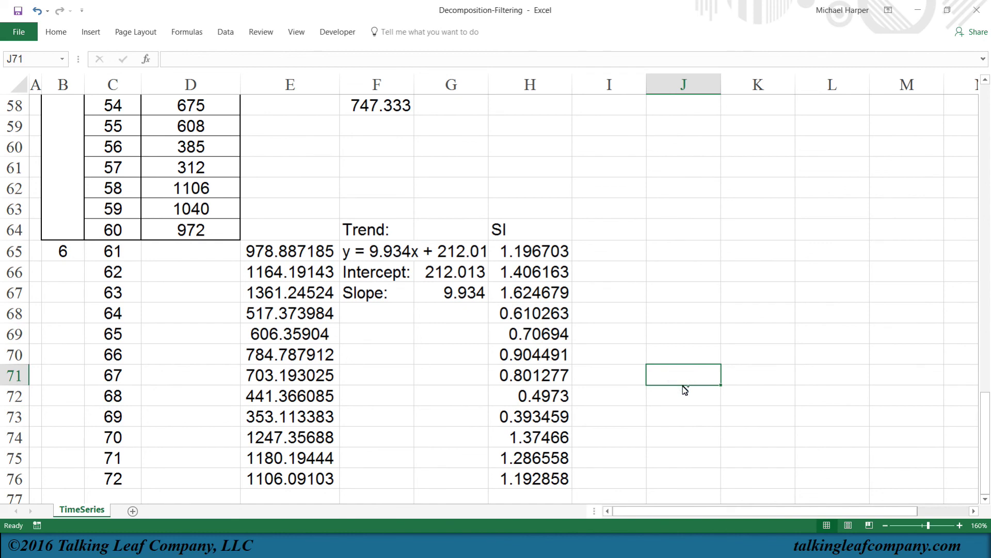
key("ctrl+Home")
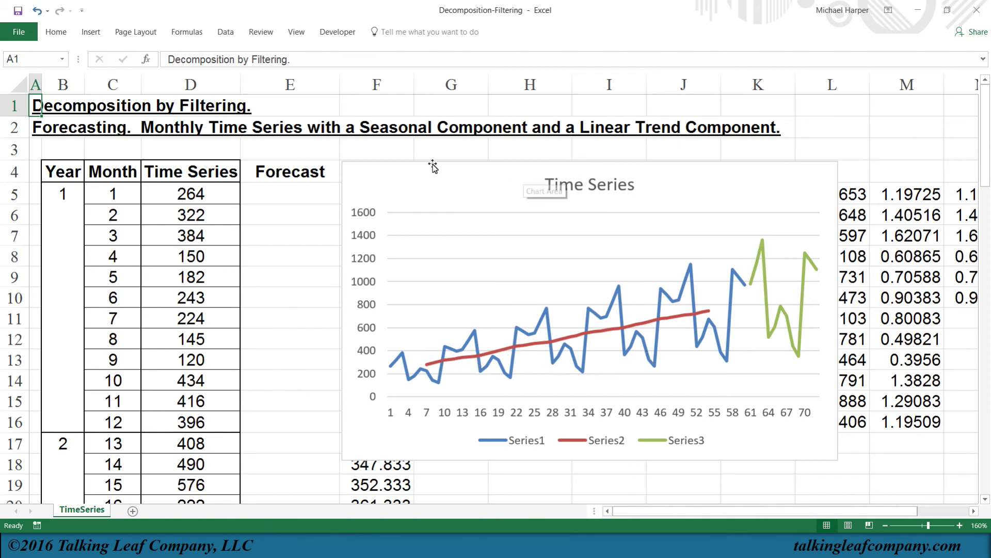
Step: Move the Time Series chart off the trend data and over columns B–H, showing all three series
left_click_drag(436, 168, 753, 166)
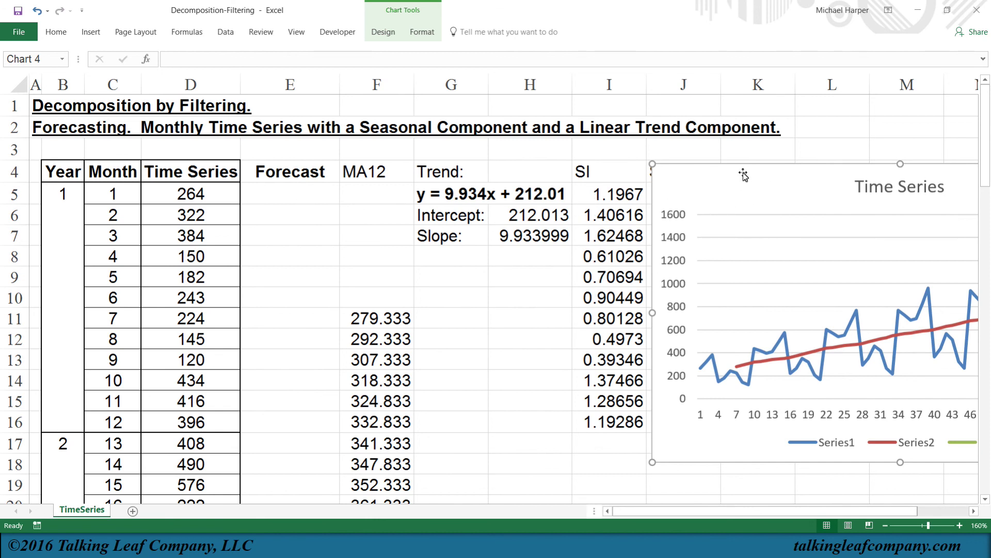
left_click_drag(774, 166, 259, 158)
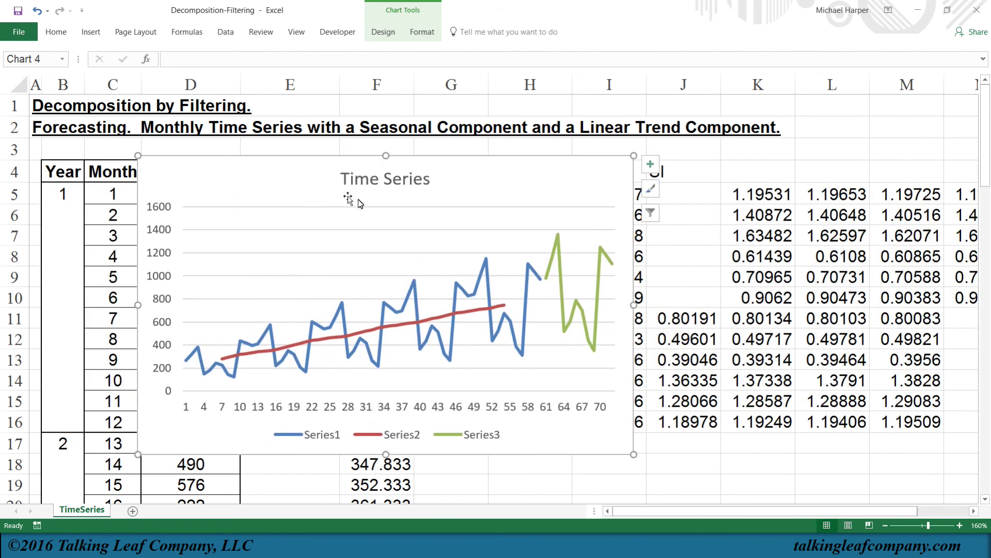